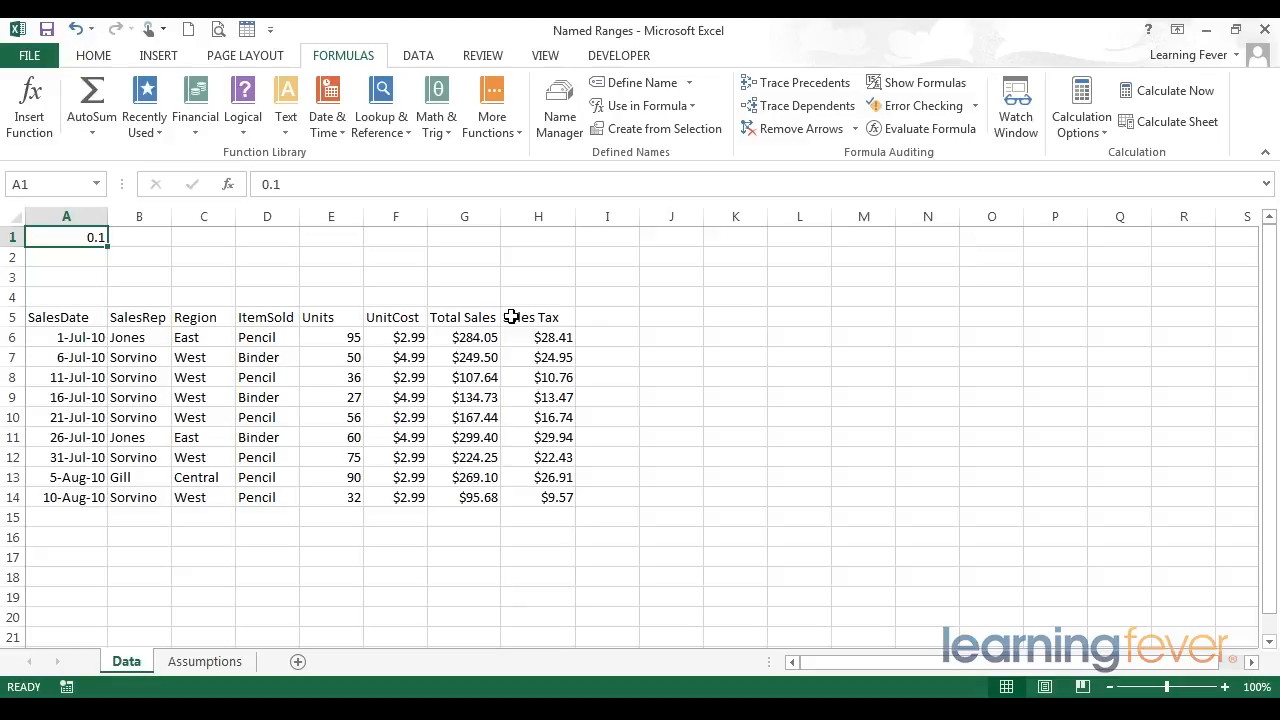
# - Select the Sales Tax column values and its first calculated cell to inspect them
pyautogui.moveTo(545, 317); pyautogui.dragTo(546, 495)
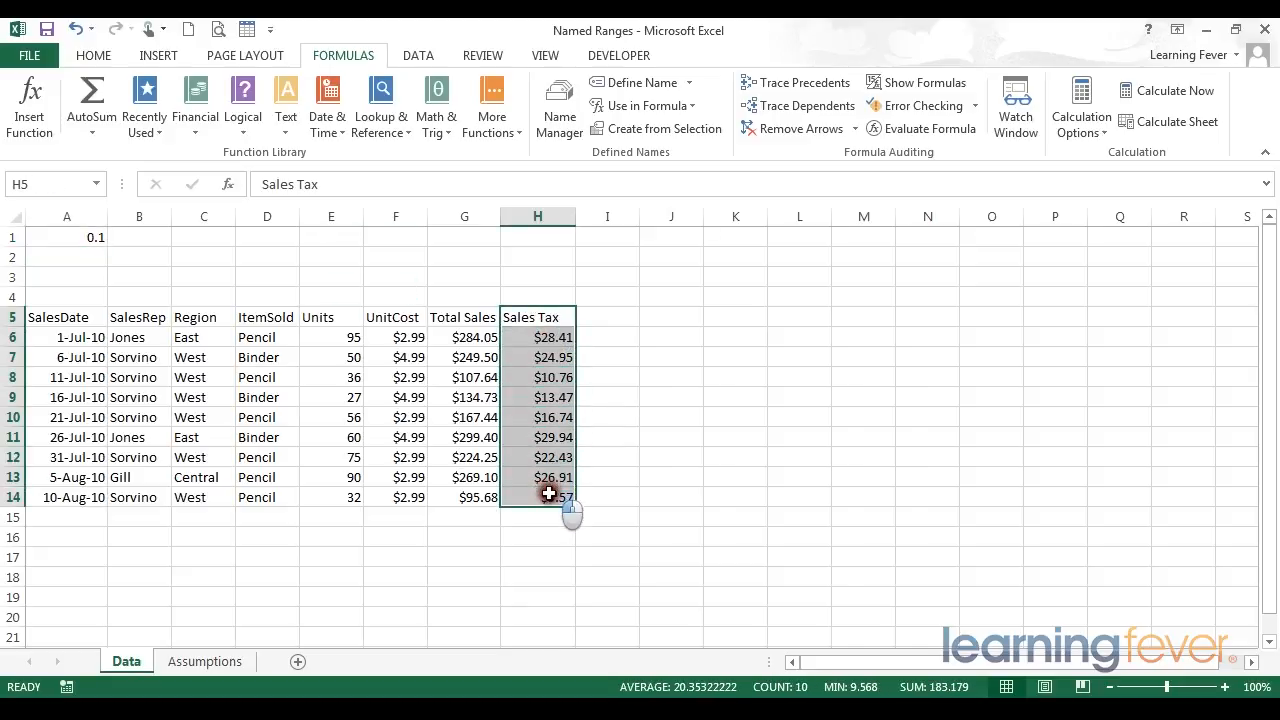
pyautogui.click(536, 315)
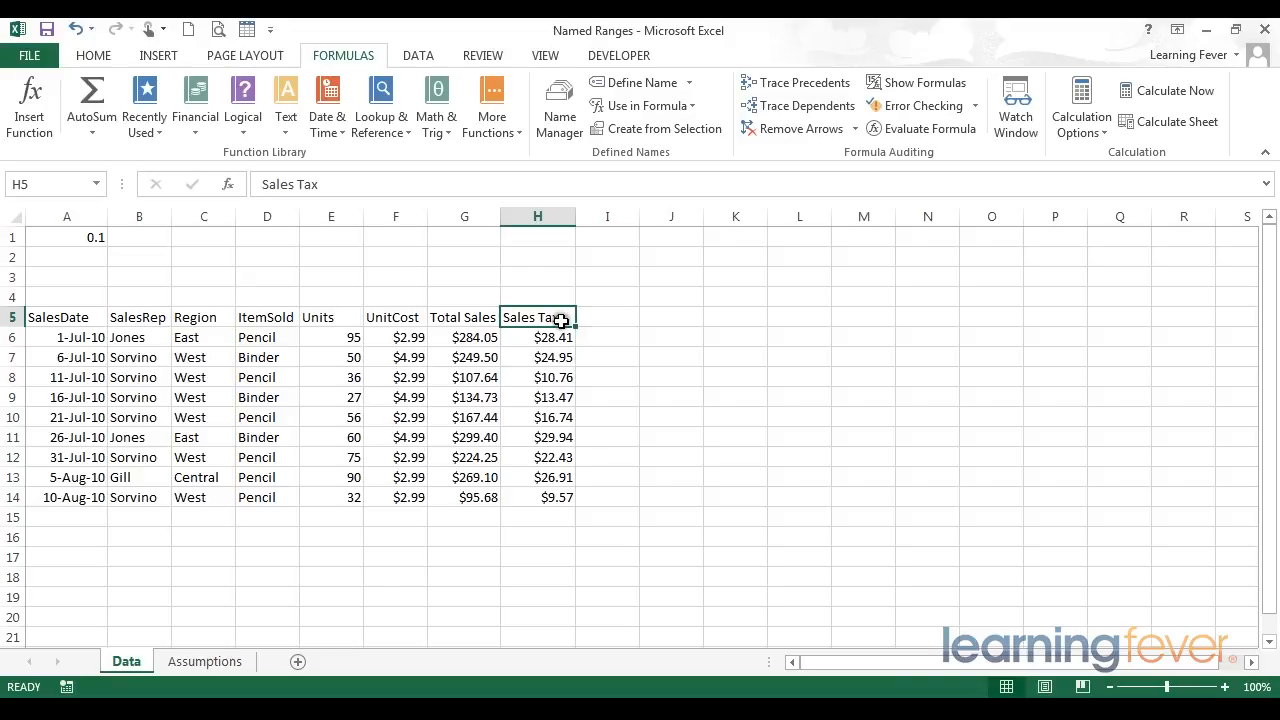
pyautogui.moveTo(547, 315); pyautogui.dragTo(550, 495)
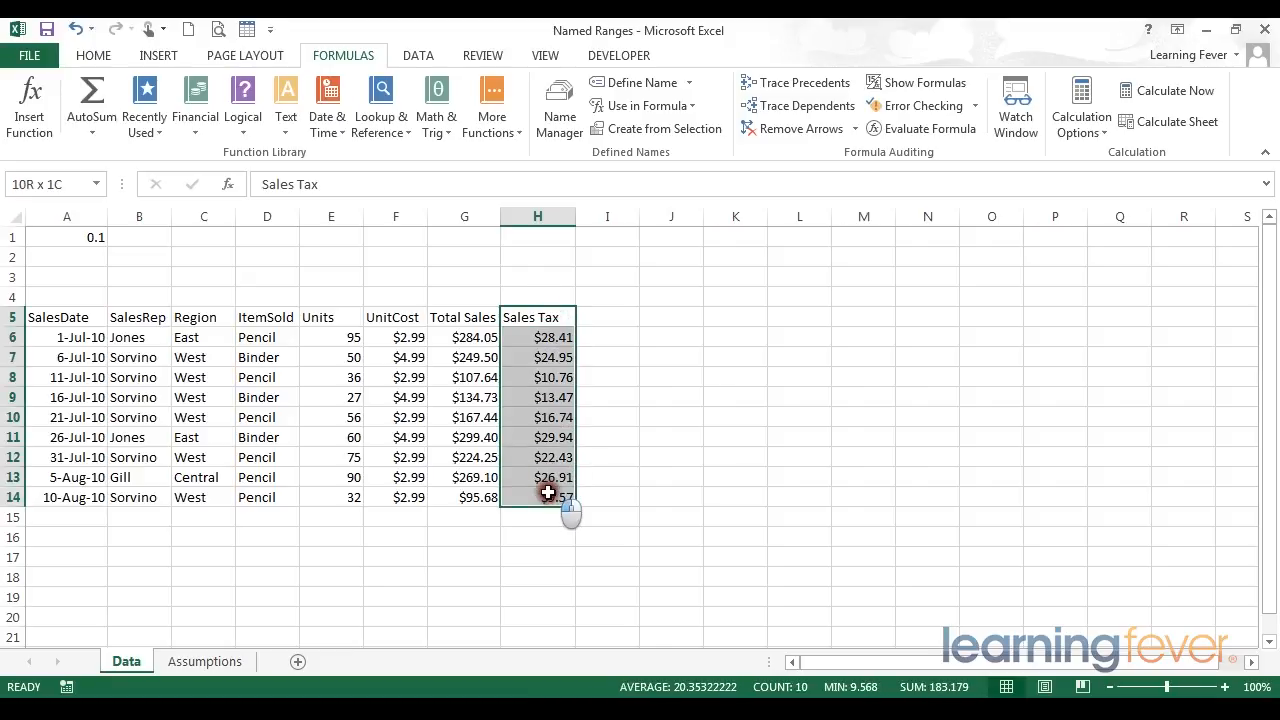
pyautogui.click(541, 317)
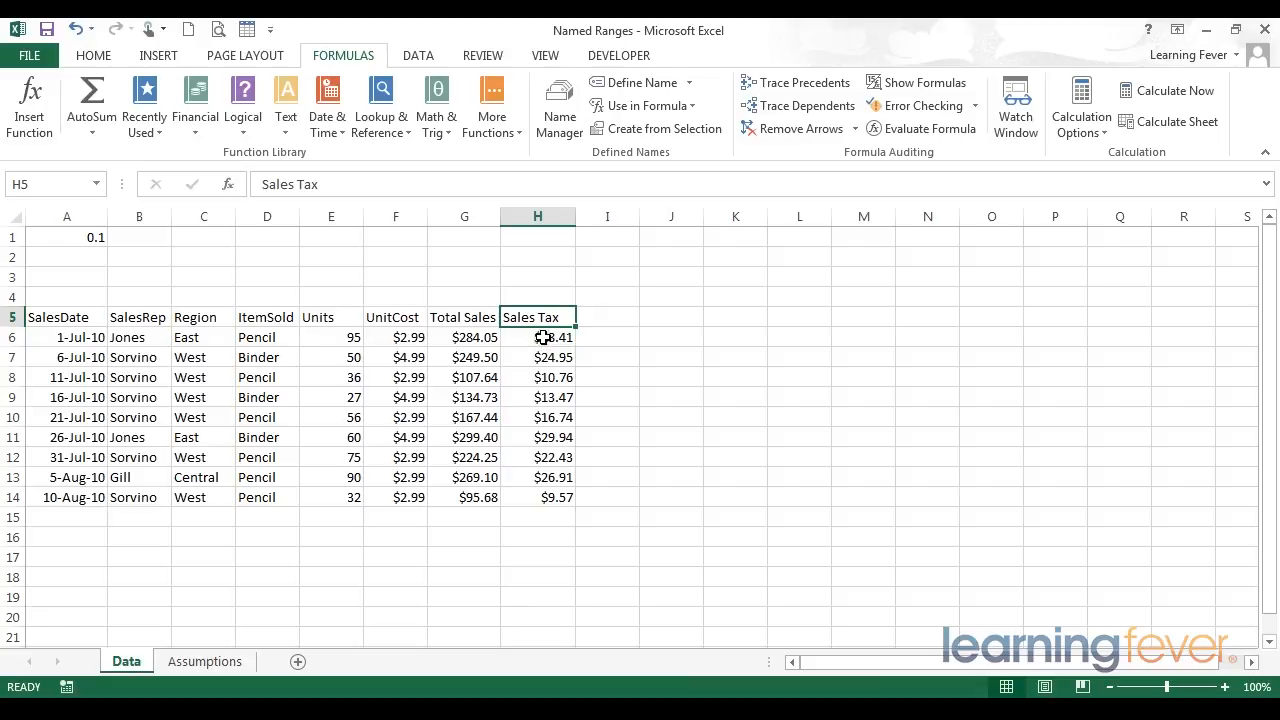
pyautogui.click(541, 337)
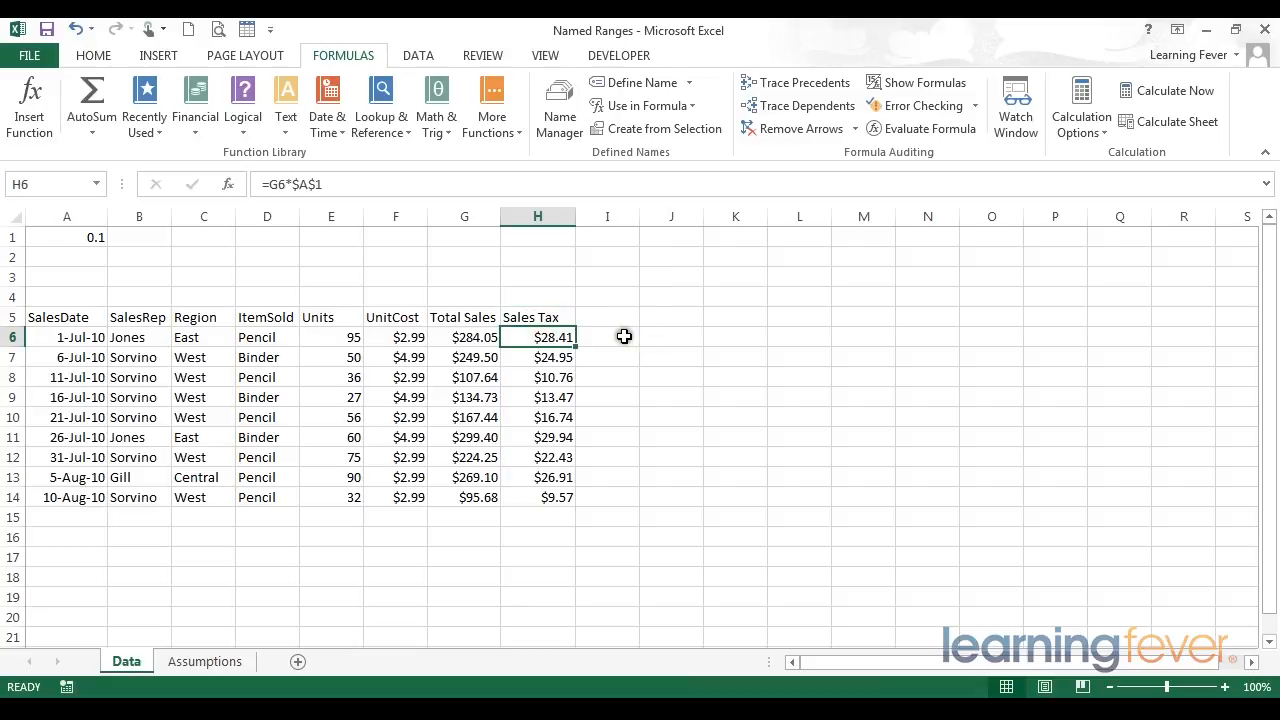
# - Examine H6's formula and its absolute reference to the tax rate in cell A1
pyautogui.click(350, 185)
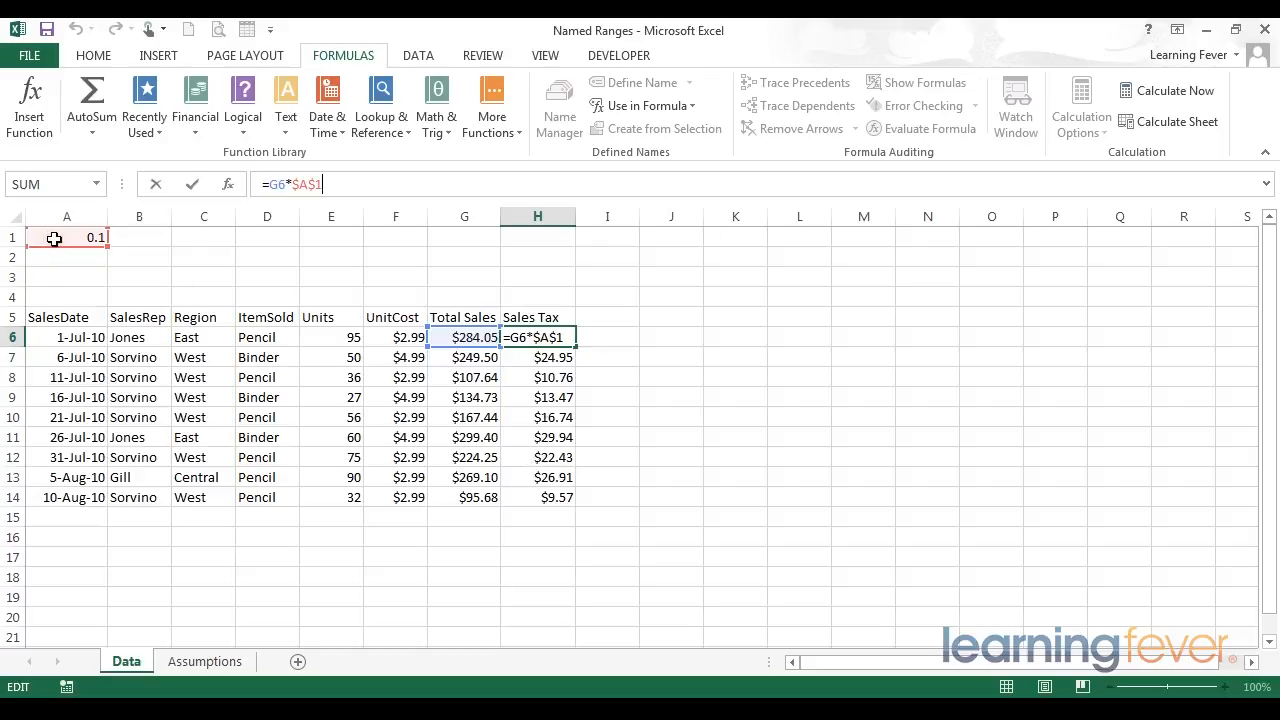
pyautogui.press('Return')
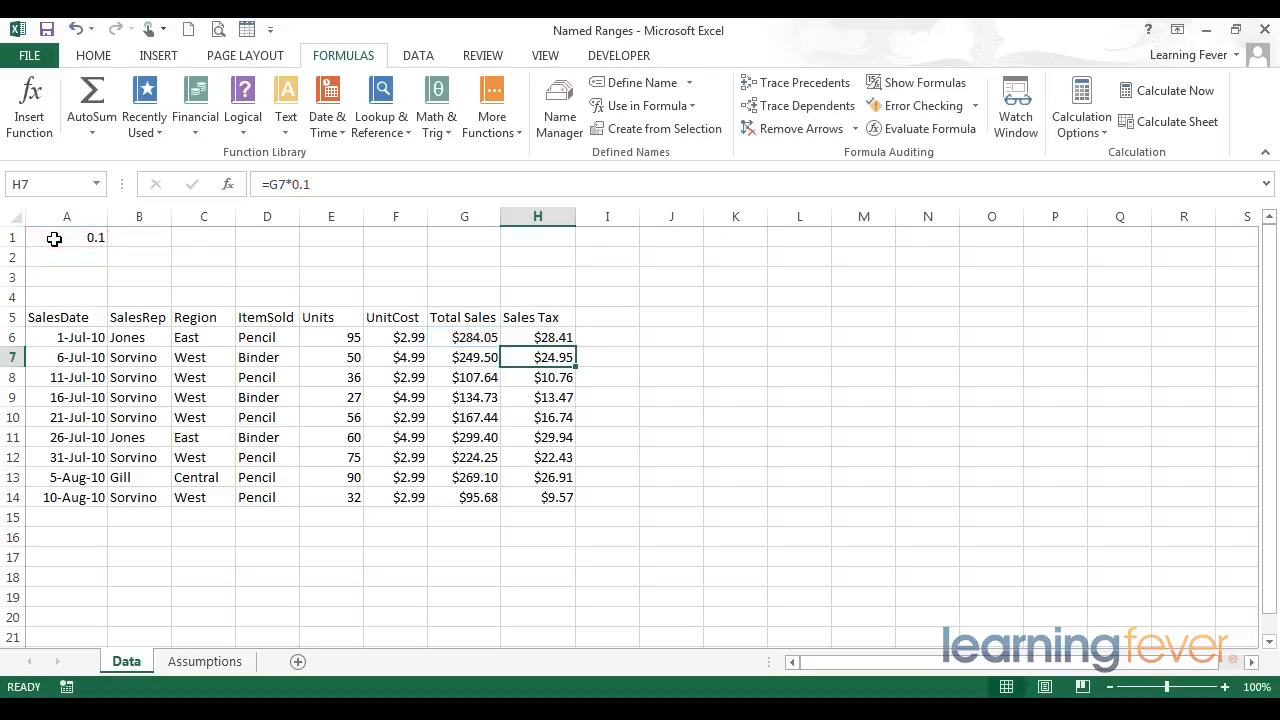
pyautogui.click(541, 335)
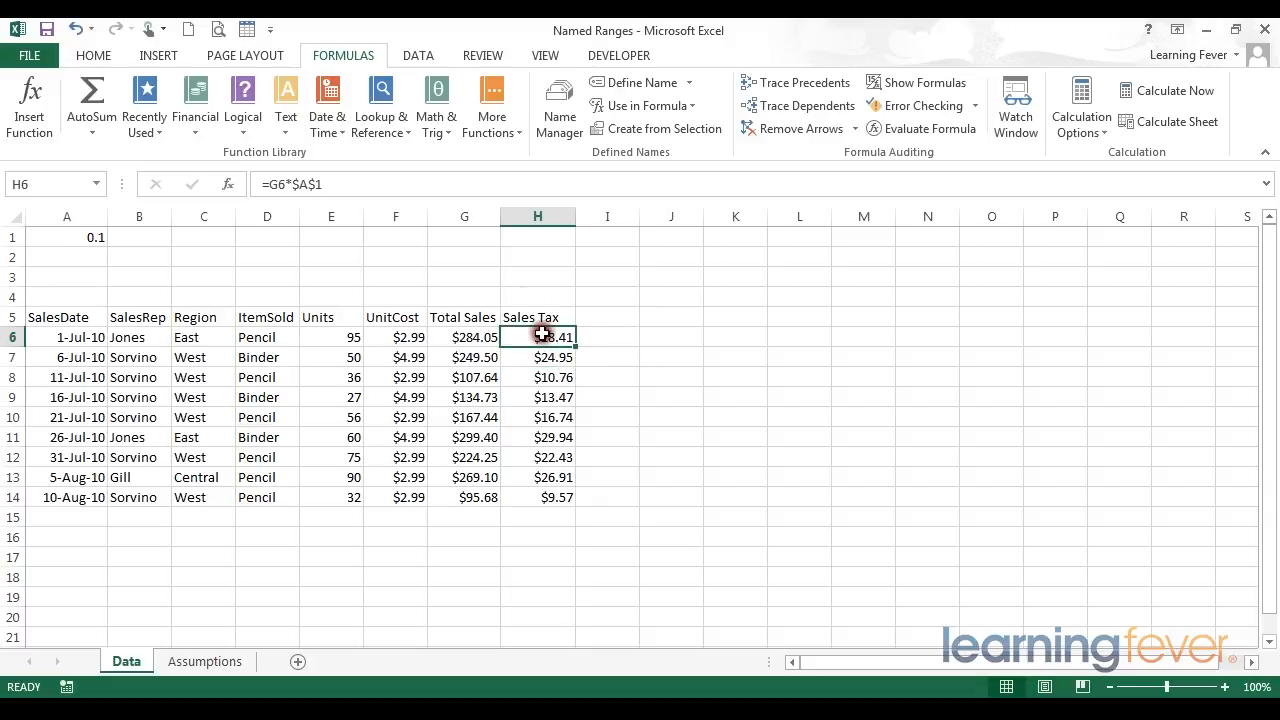
pyautogui.moveTo(268, 184); pyautogui.dragTo(359, 186)
pyautogui.click(359, 186)
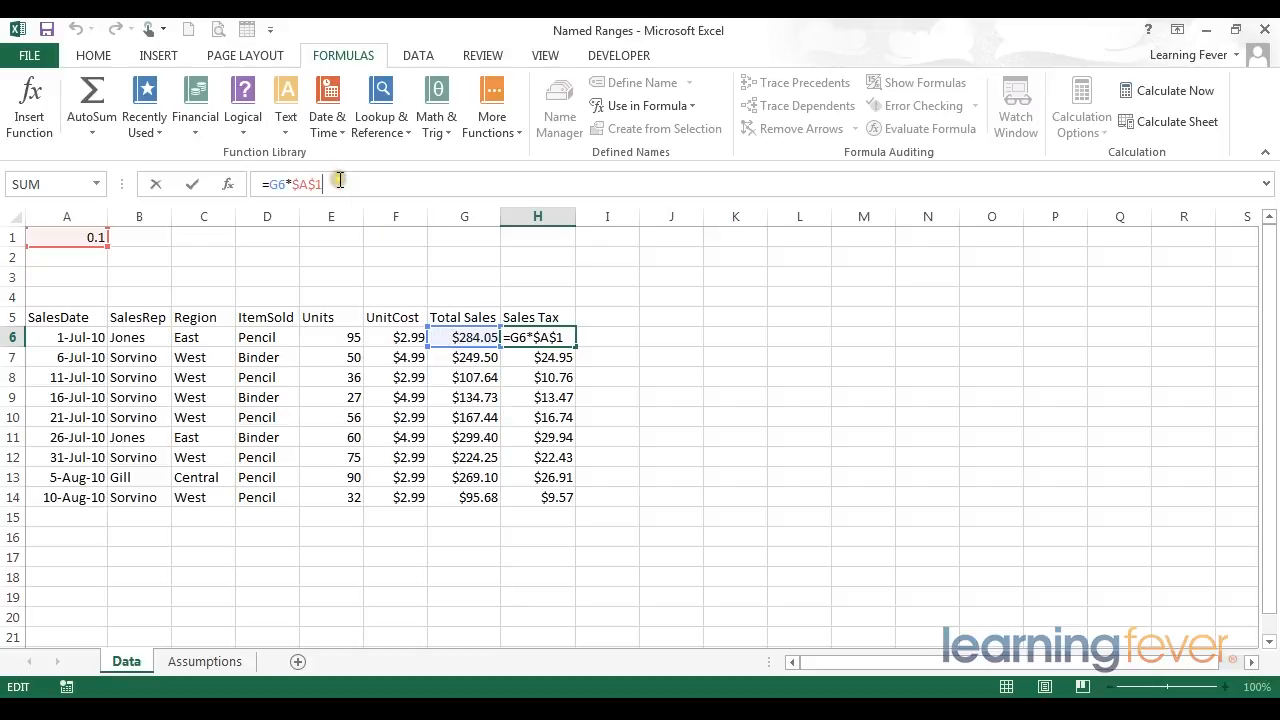
pyautogui.moveTo(340, 184); pyautogui.dragTo(294, 187)
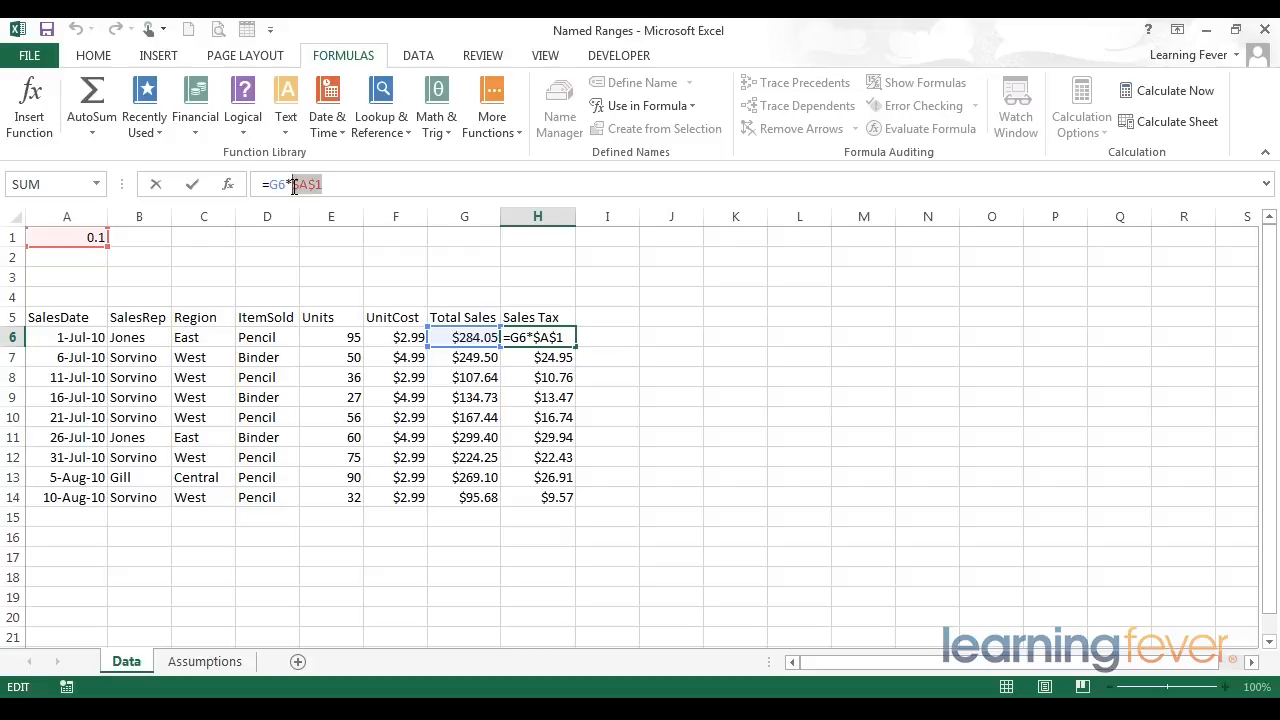
pyautogui.press('Return')
pyautogui.click(528, 337)
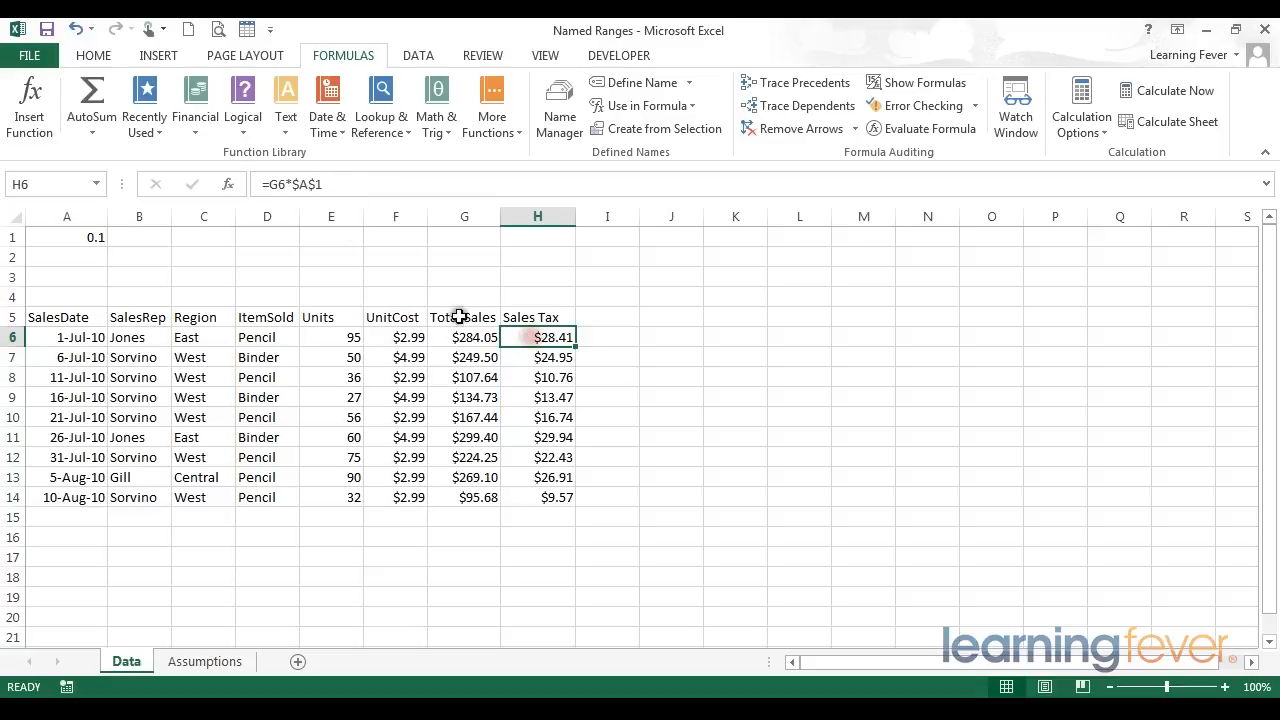
# - Name the tax rate cell A1 as SalesTax
pyautogui.click(88, 238)
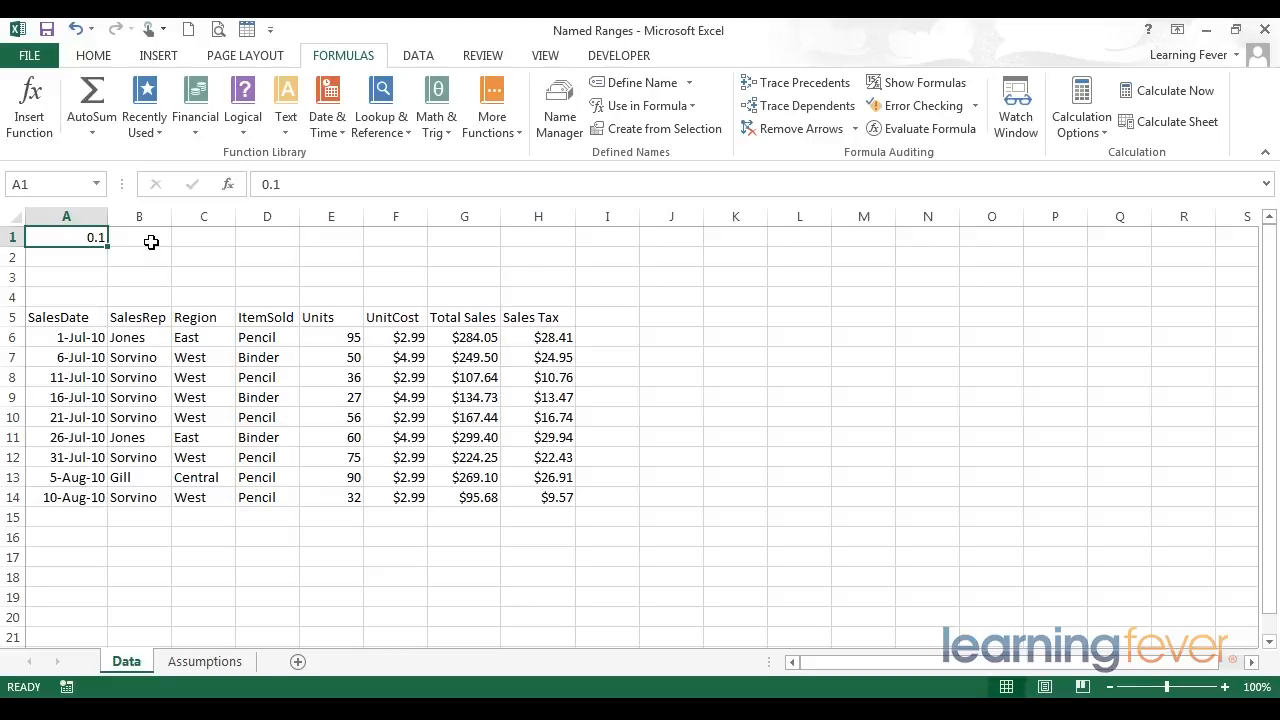
pyautogui.click(55, 184)
pyautogui.write('SalesTax')
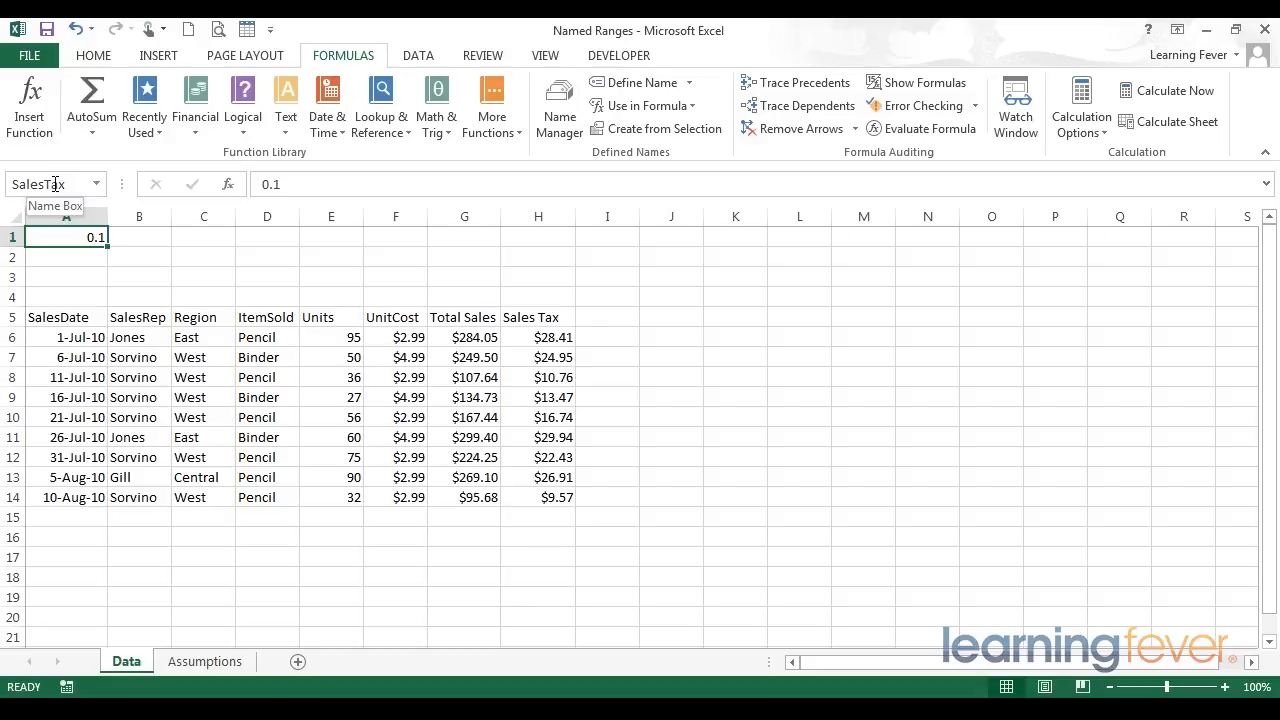
pyautogui.click(143, 235)
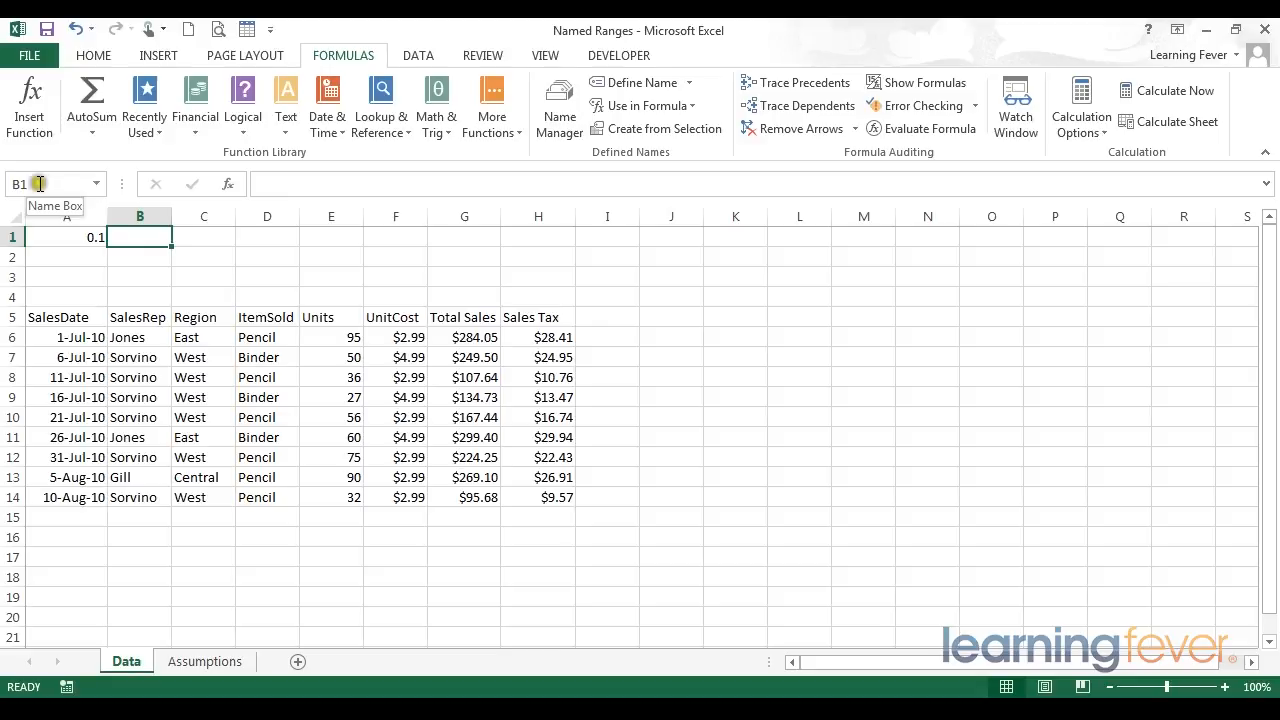
pyautogui.click(53, 233)
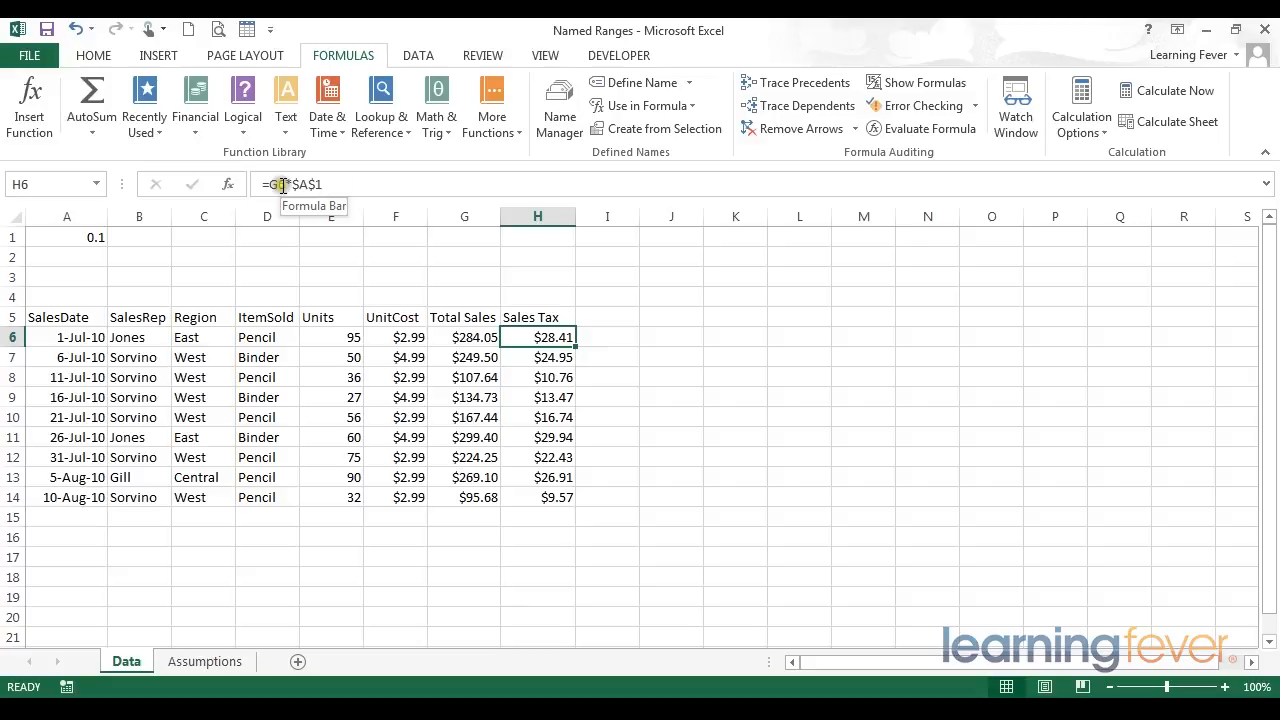
# - Replace the $A$1 reference in H6's formula with the SalesTax name, giving =G6*SalesTax
pyautogui.click(305, 184)
pyautogui.moveTo(305, 184); pyautogui.dragTo(334, 184)
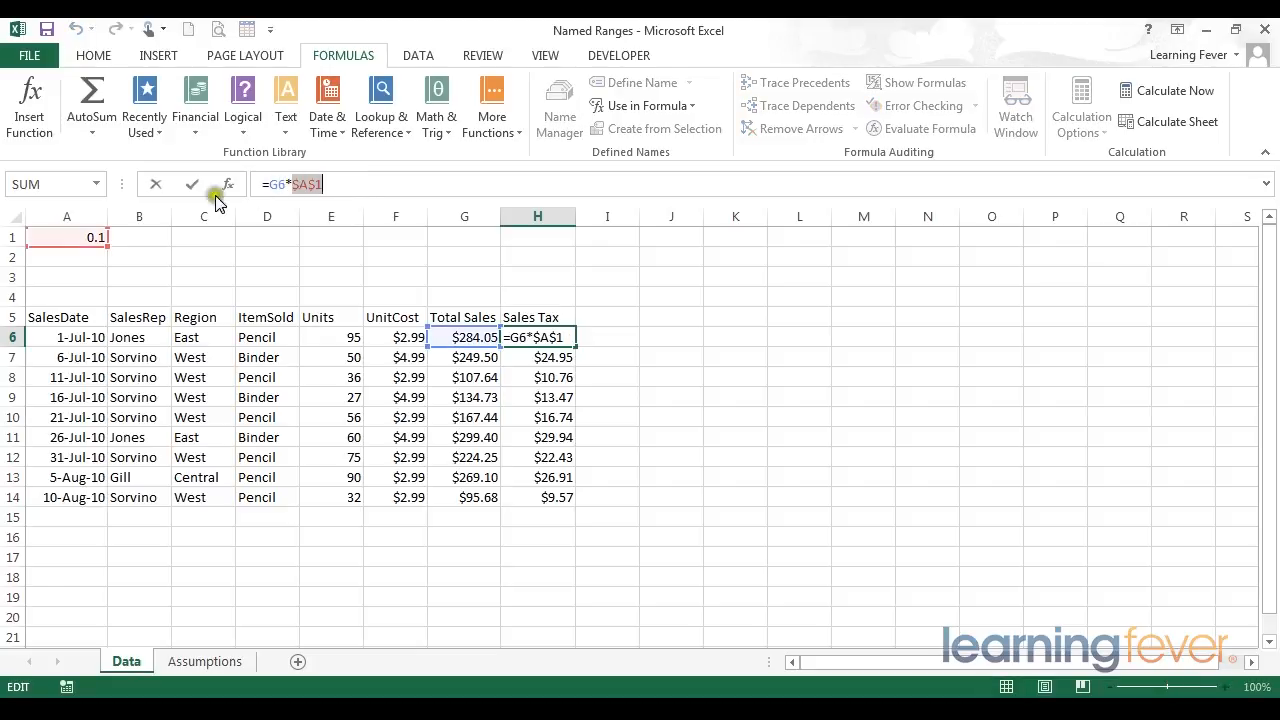
pyautogui.click(75, 237)
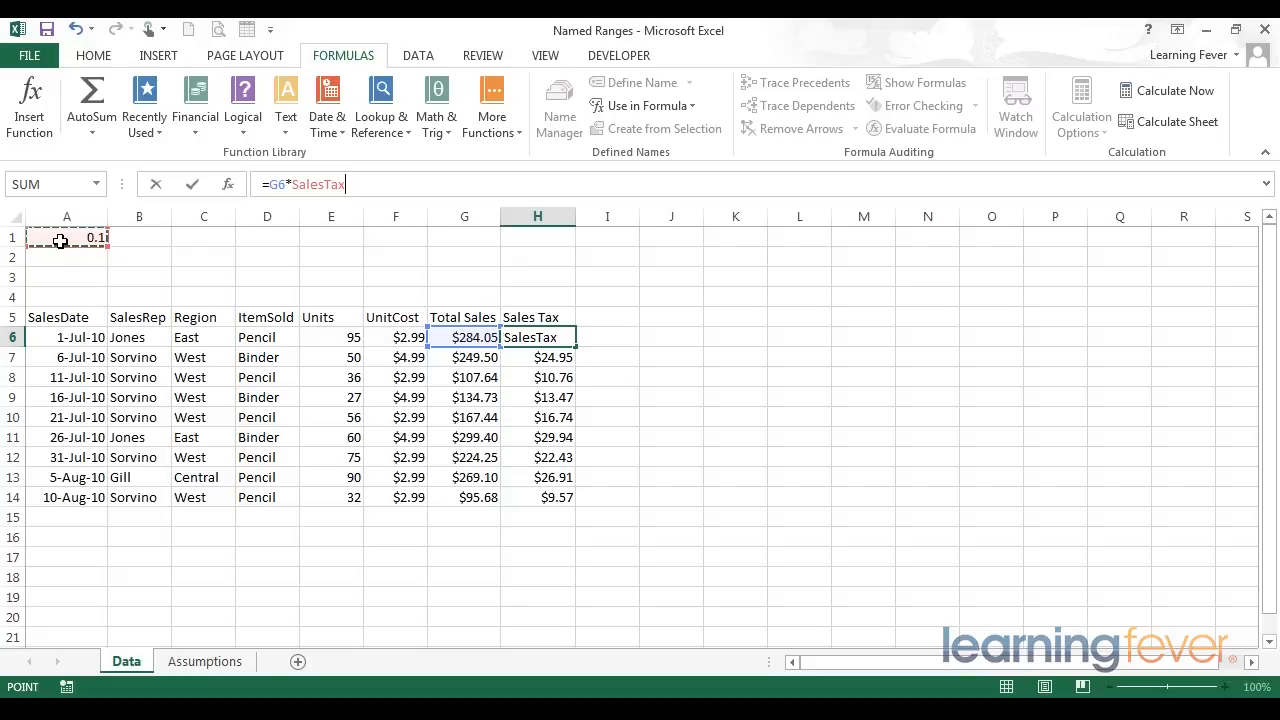
pyautogui.press('Return')
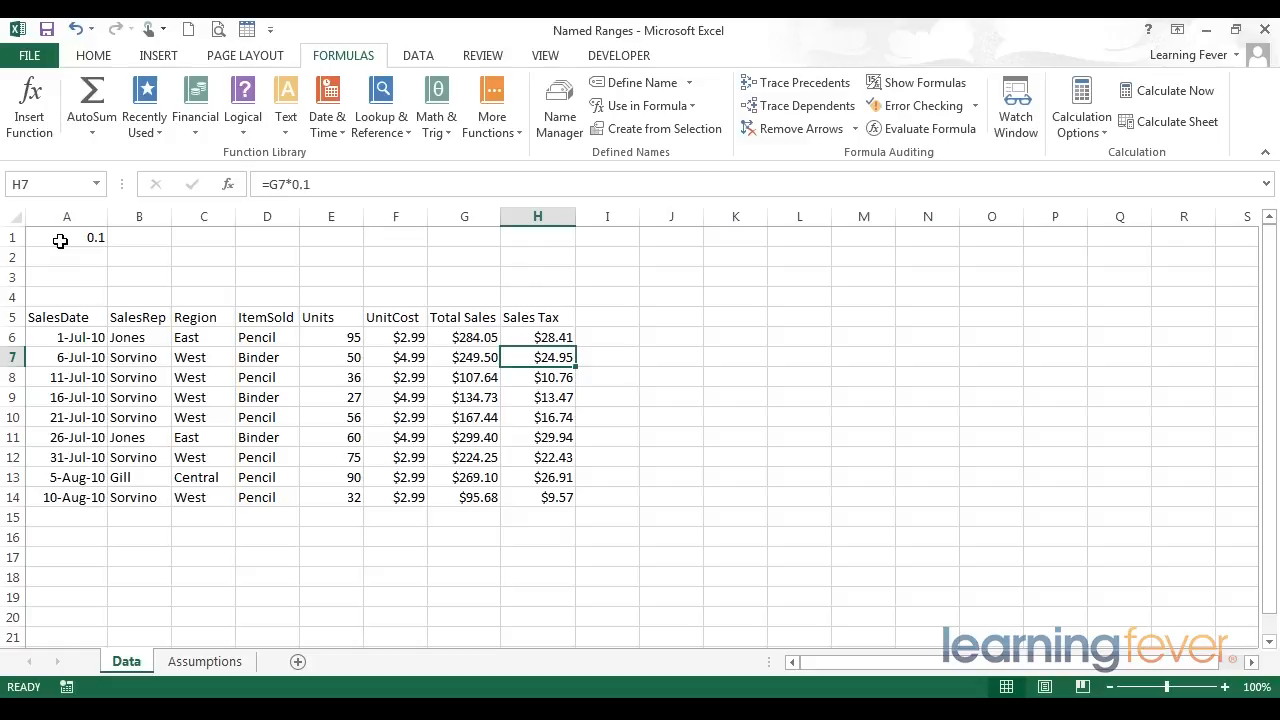
# - Copy H6's formula down the Sales Tax column through row 14 and check a copied cell's formula
pyautogui.click(529, 337)
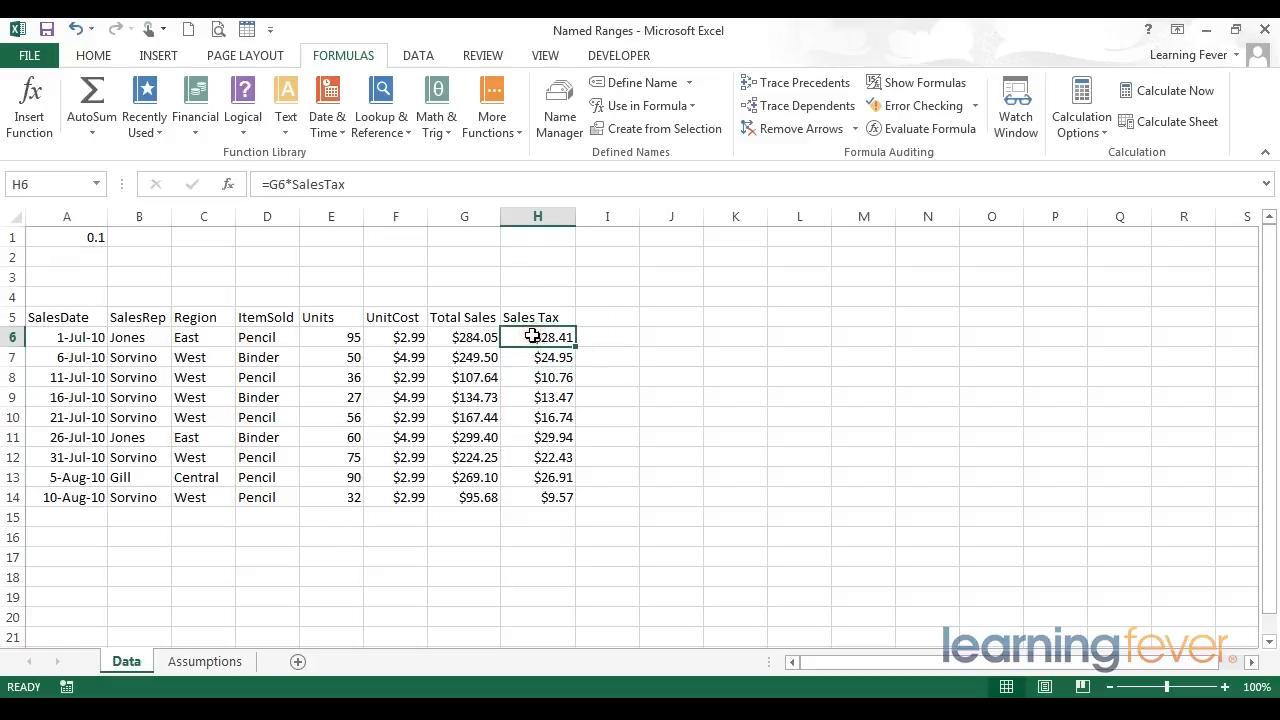
pyautogui.moveTo(575, 345); pyautogui.dragTo(580, 509)
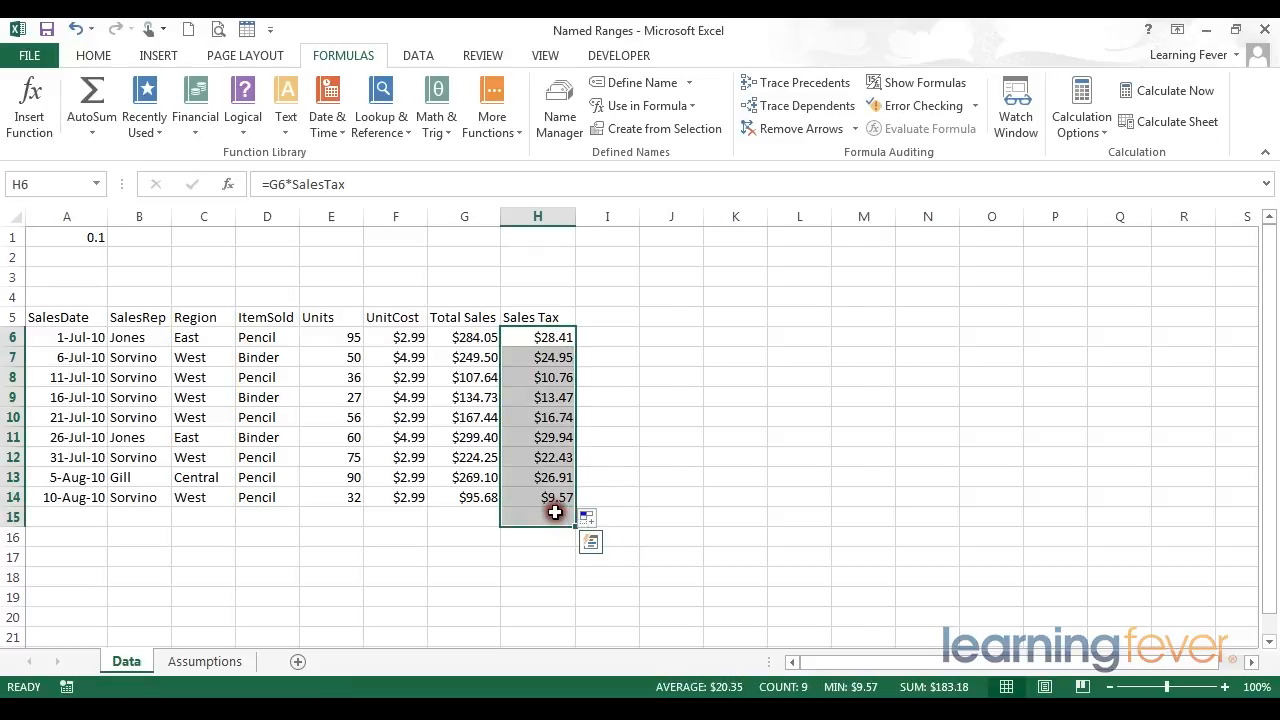
pyautogui.click(553, 435)
pyautogui.click(381, 185)
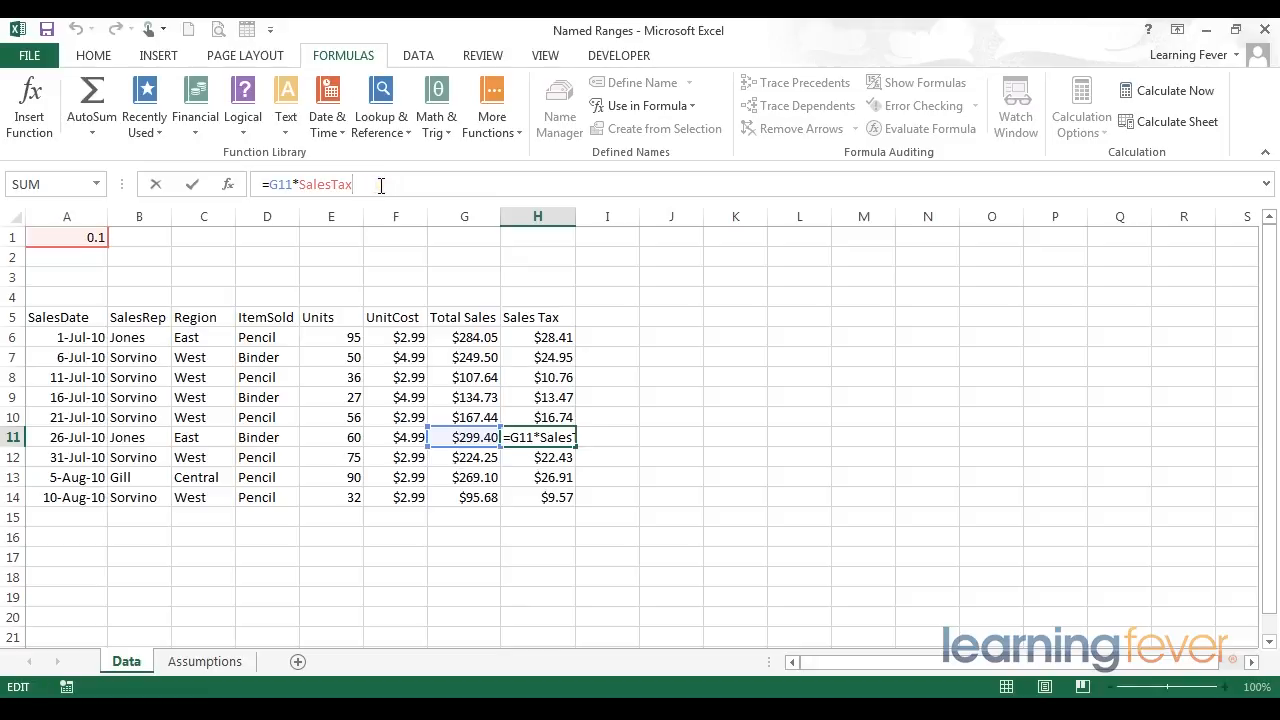
pyautogui.press('Return')
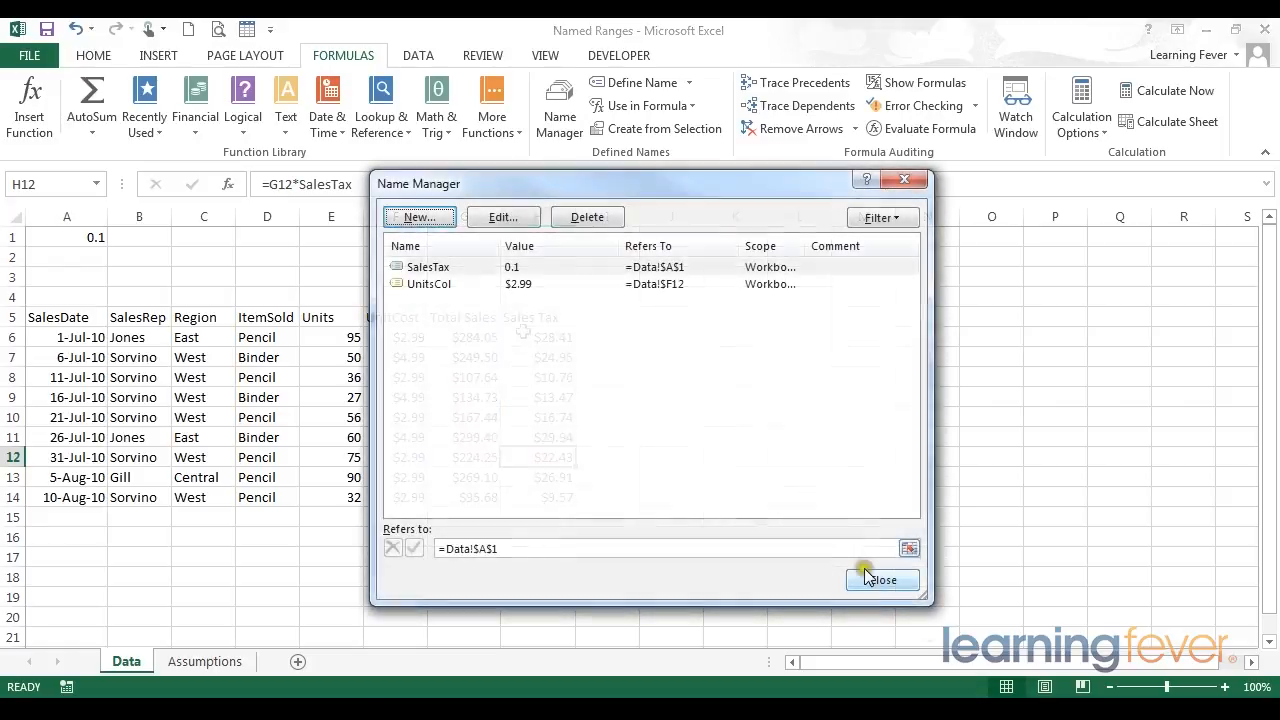
# - Open the Name Manager to review the SalesTax and UnitsCol names, widening its columns before closing
pyautogui.click(880, 580)
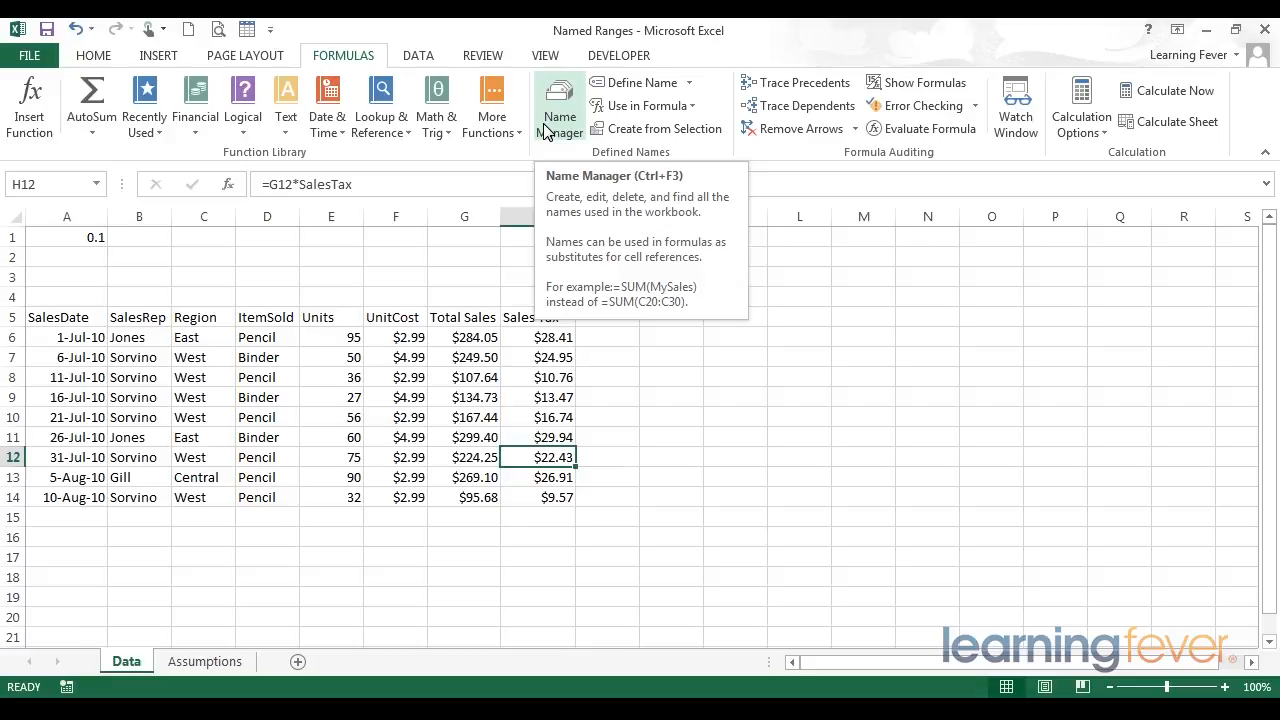
pyautogui.click(548, 132)
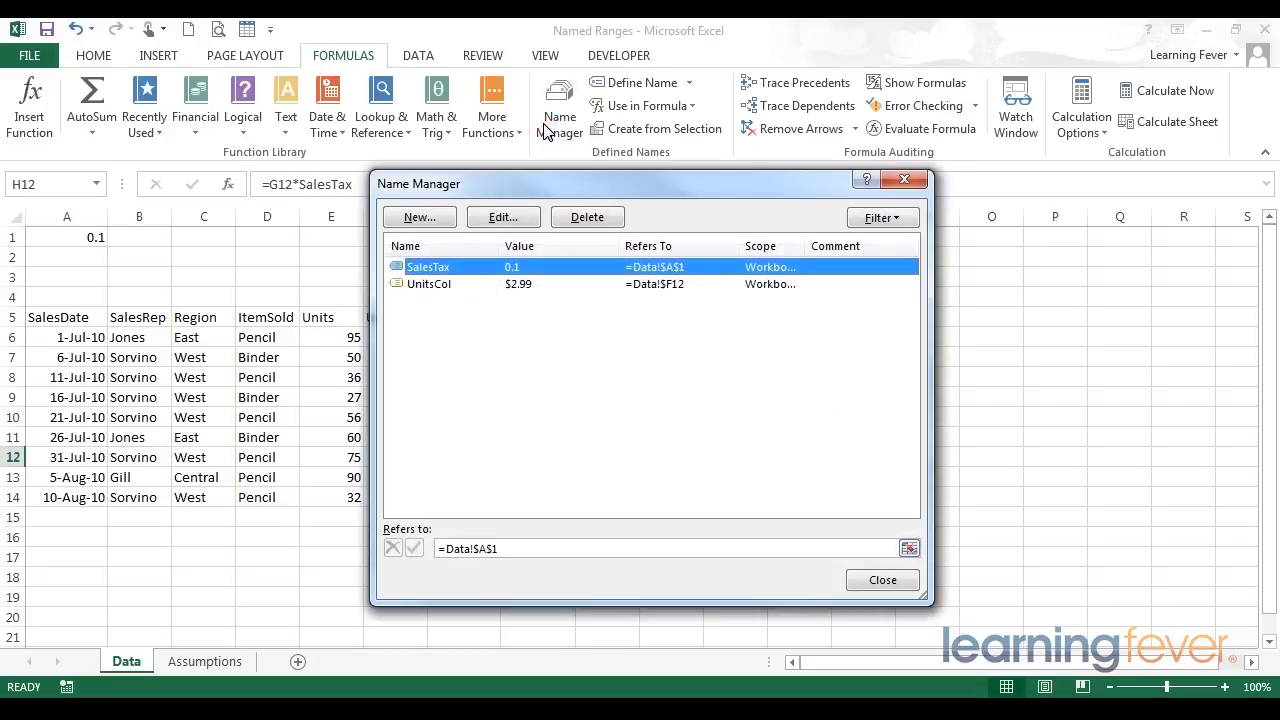
pyautogui.moveTo(575, 188); pyautogui.dragTo(604, 172)
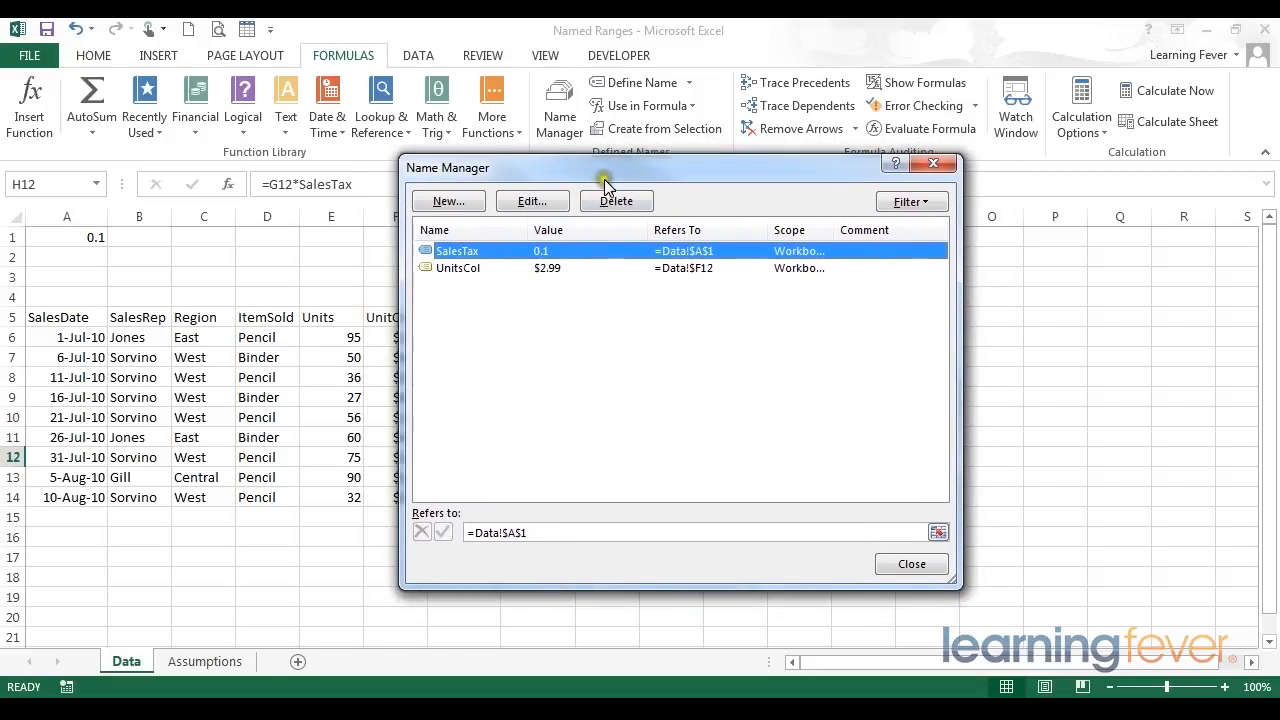
pyautogui.click(468, 253)
pyautogui.click(692, 255)
pyautogui.moveTo(834, 230); pyautogui.dragTo(848, 230)
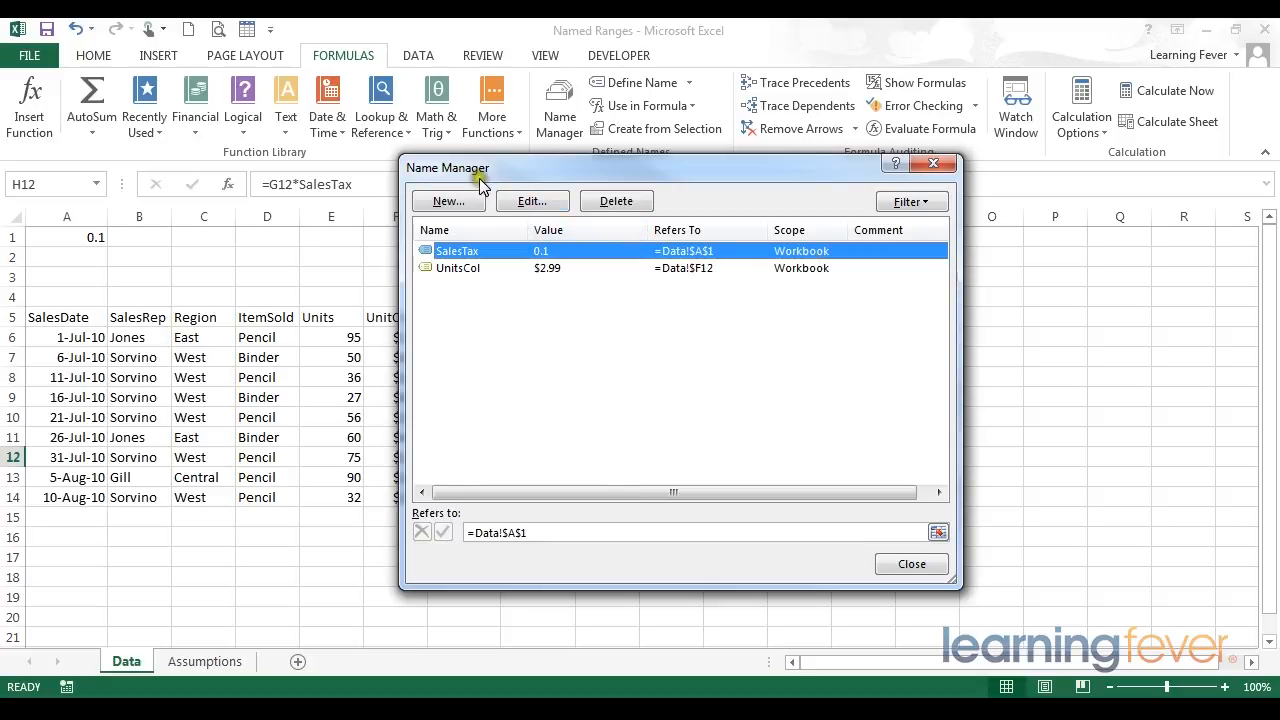
pyautogui.moveTo(476, 176); pyautogui.dragTo(444, 171)
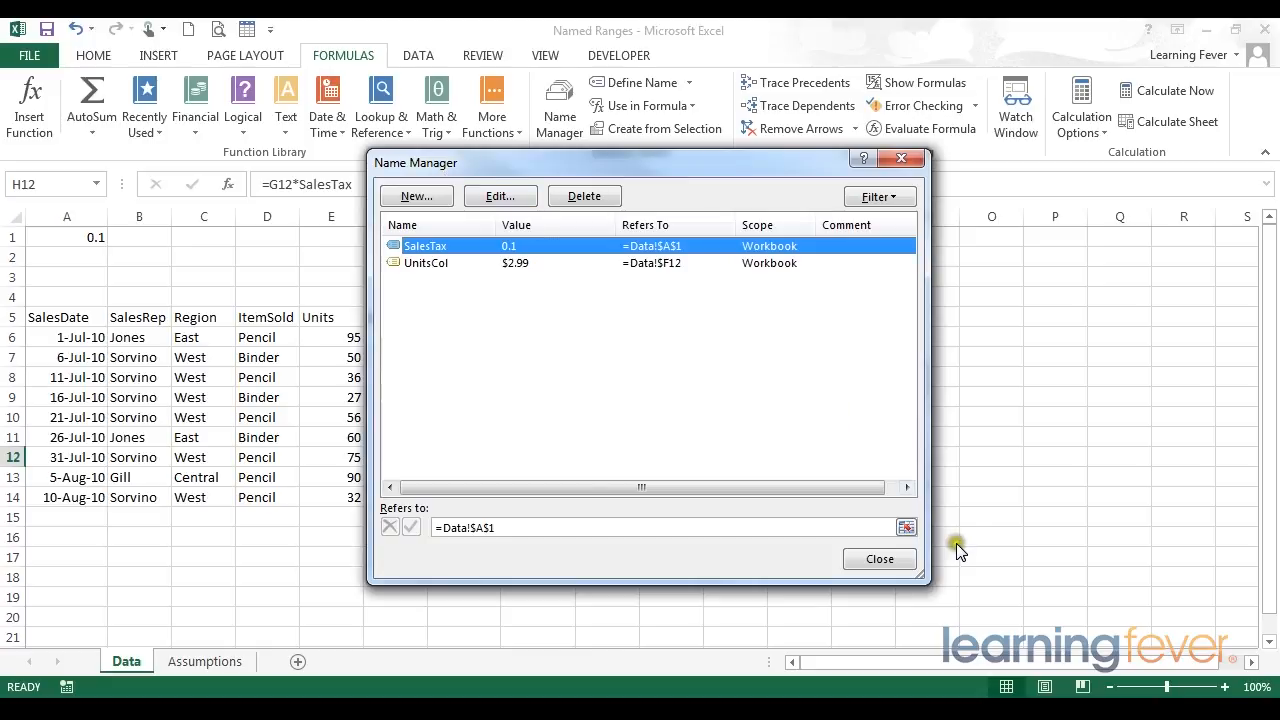
pyautogui.click(880, 559)
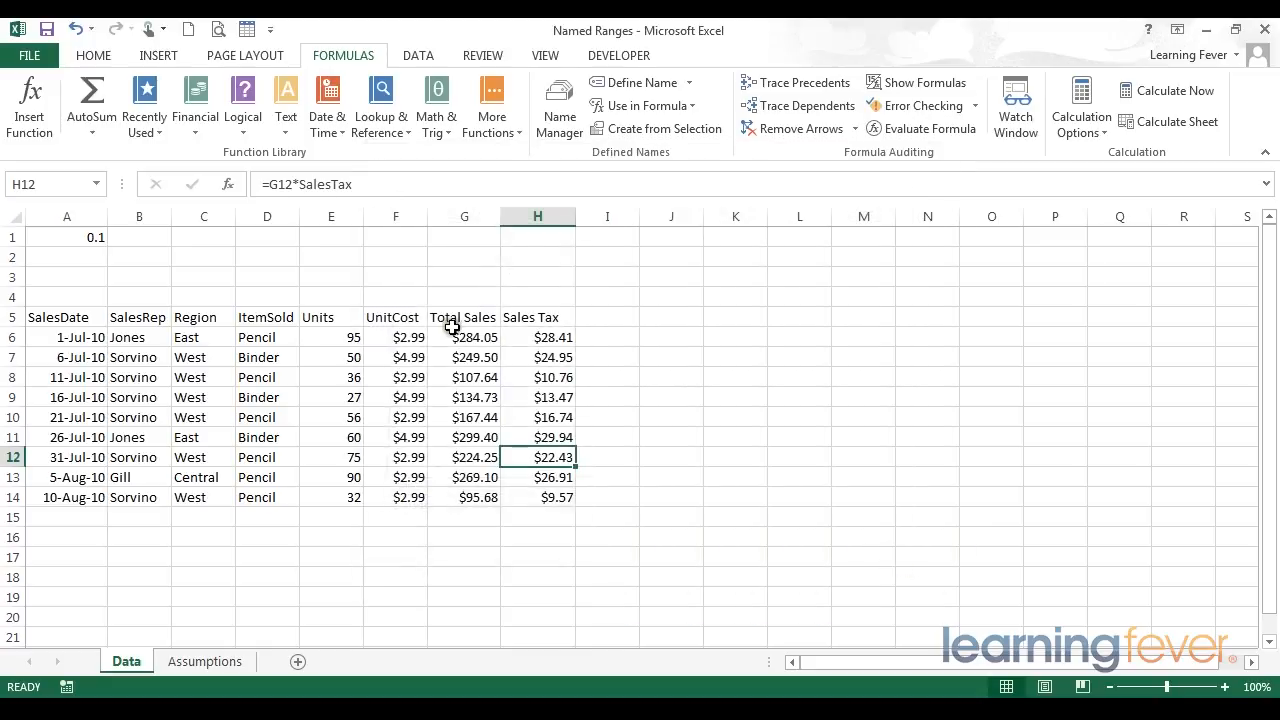
# - Examine H6's formula using the SalesTax name in the formula bar
pyautogui.click(534, 337)
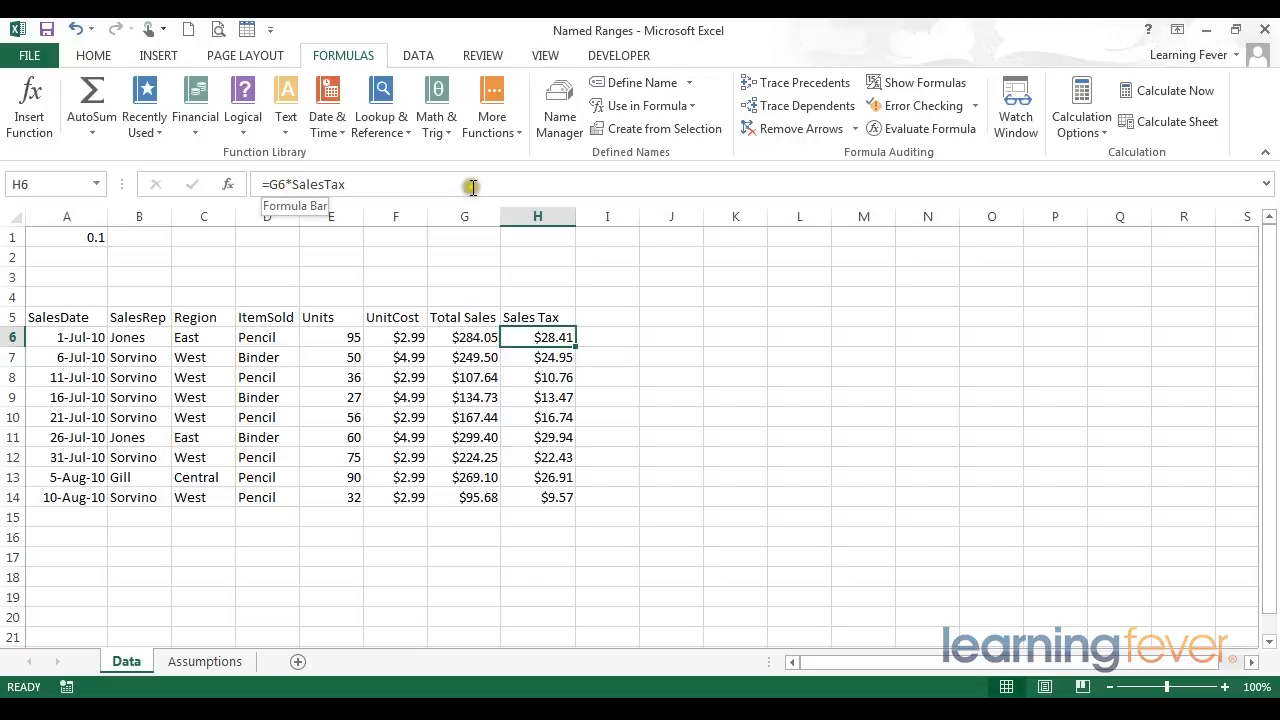
pyautogui.click(378, 192)
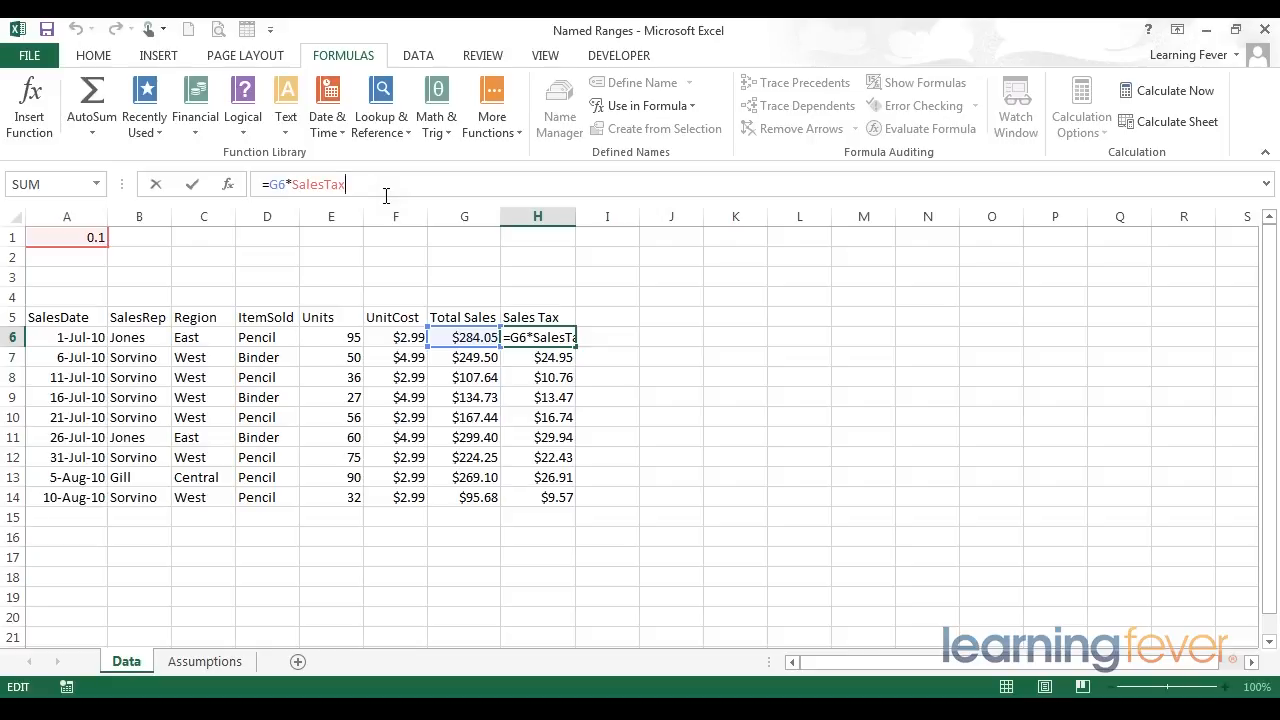
pyautogui.moveTo(268, 184); pyautogui.dragTo(215, 184)
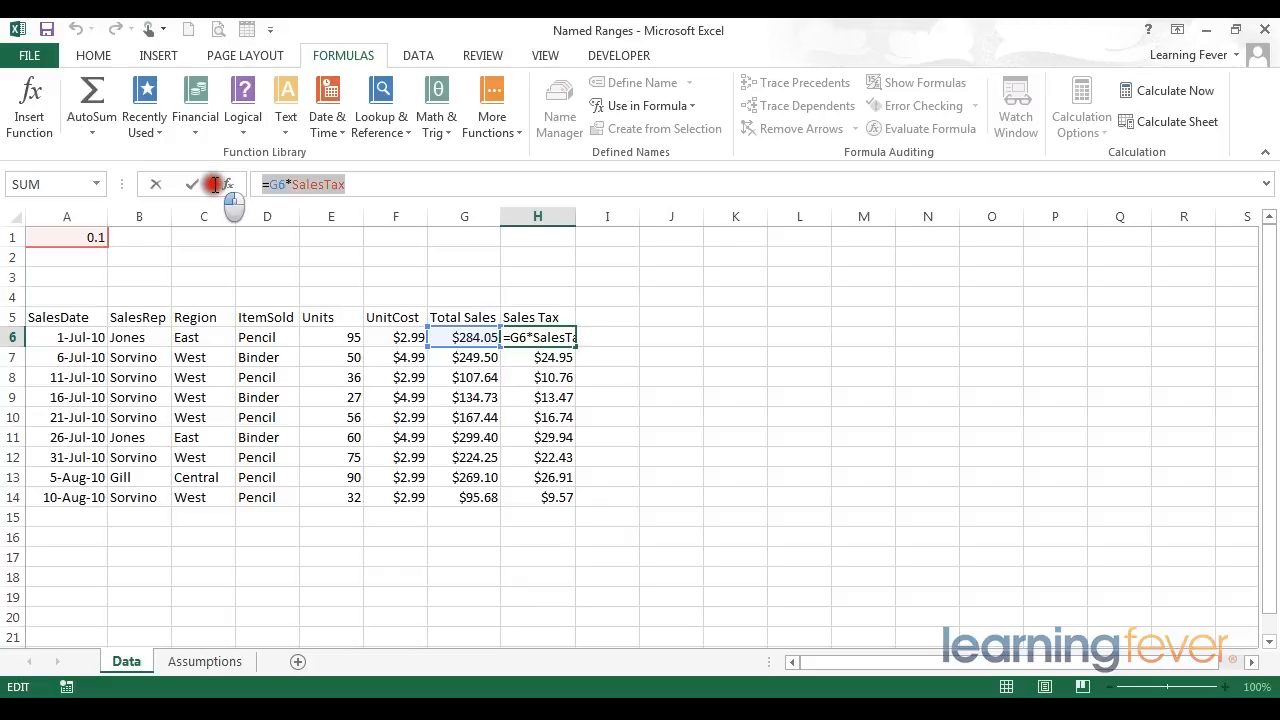
pyautogui.moveTo(215, 184); pyautogui.dragTo(216, 184)
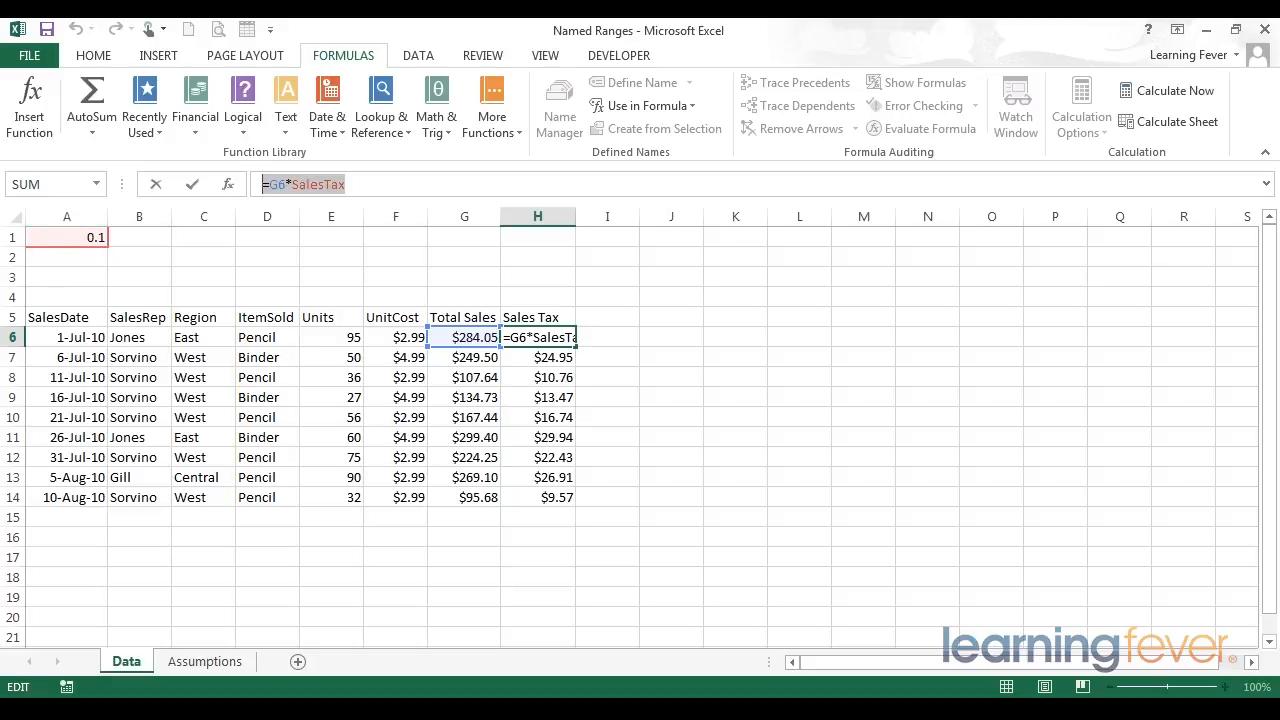
pyautogui.click(597, 319)
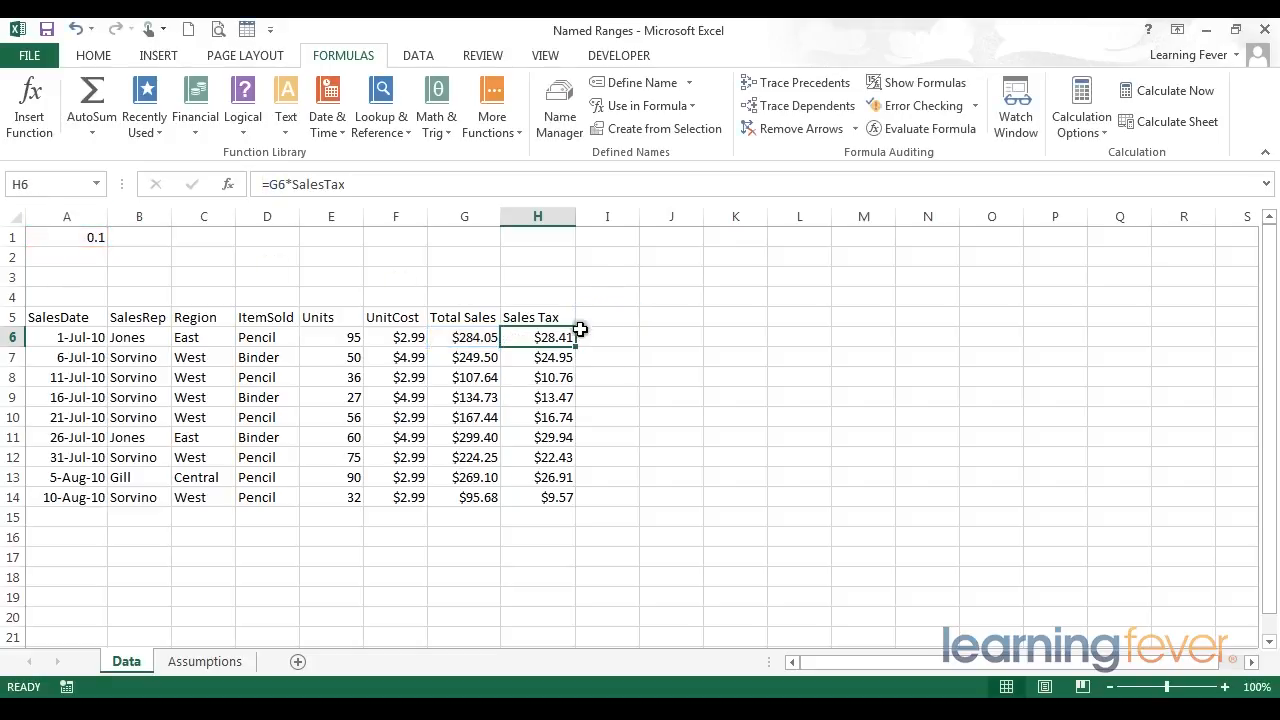
# - Create a new name Sales scoped to the Data sheet with the comment This is the Sales column
pyautogui.click(556, 112)
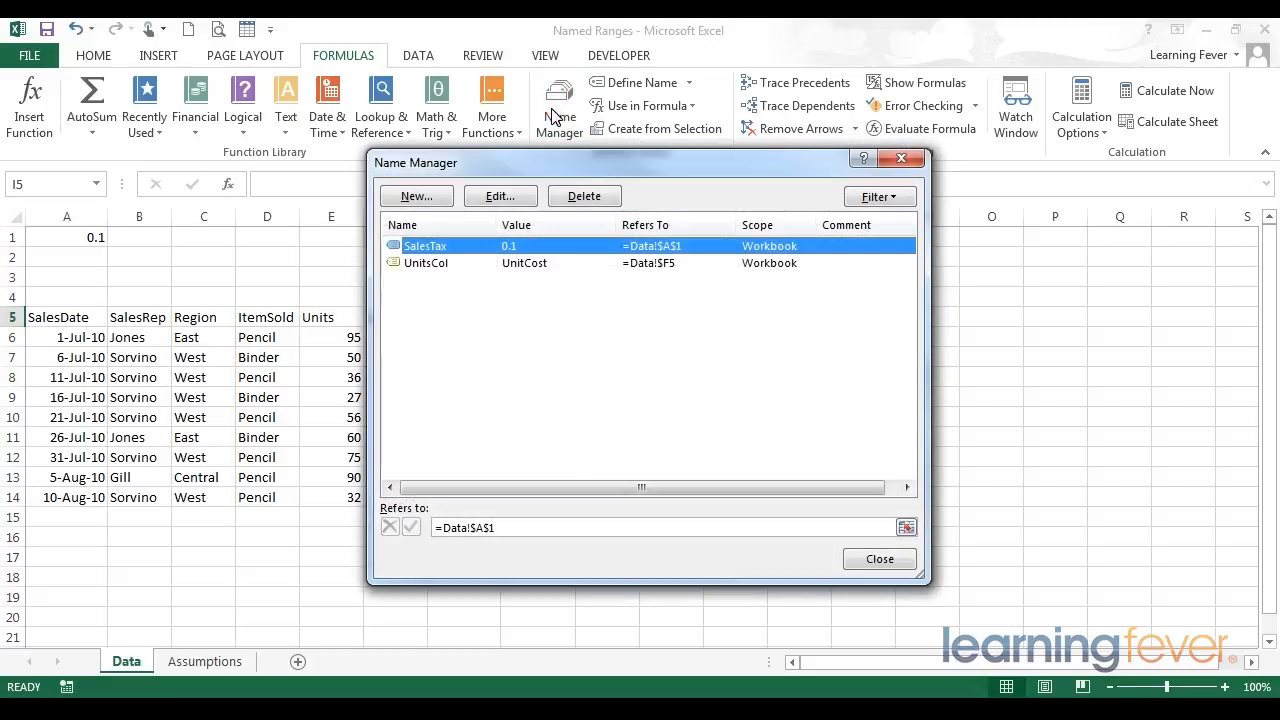
pyautogui.click(413, 196)
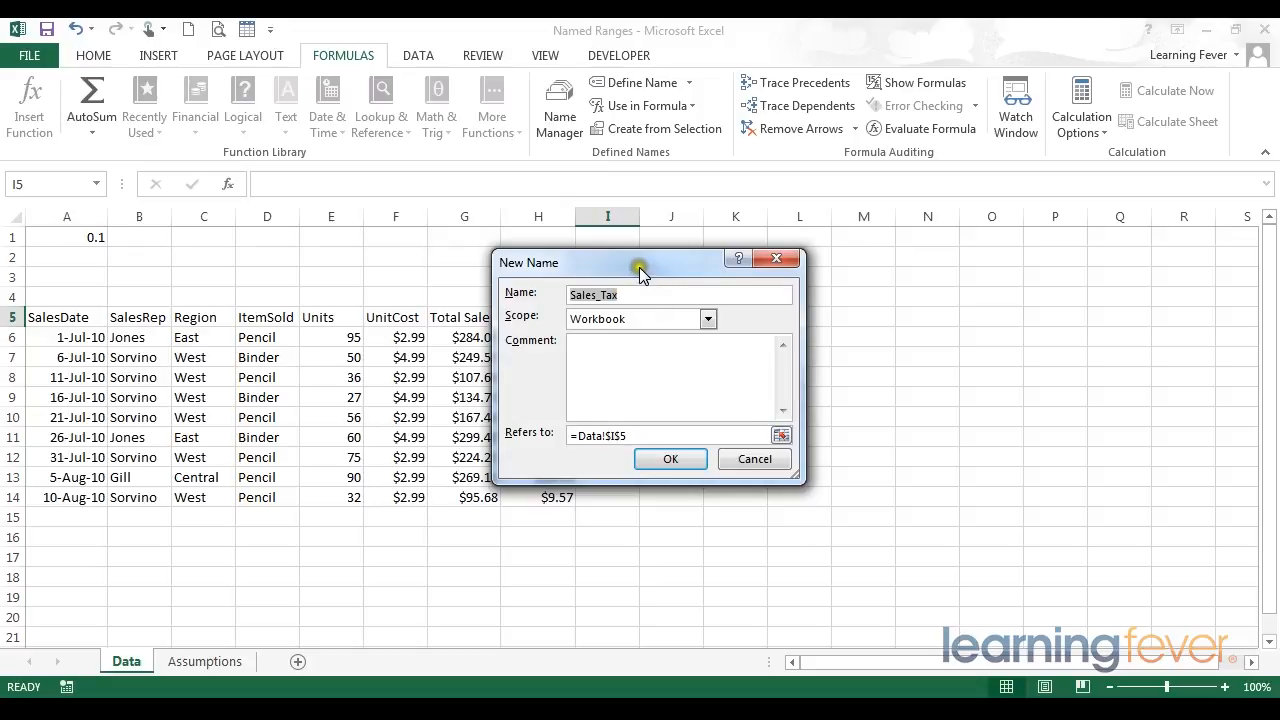
pyautogui.moveTo(639, 267); pyautogui.dragTo(745, 273)
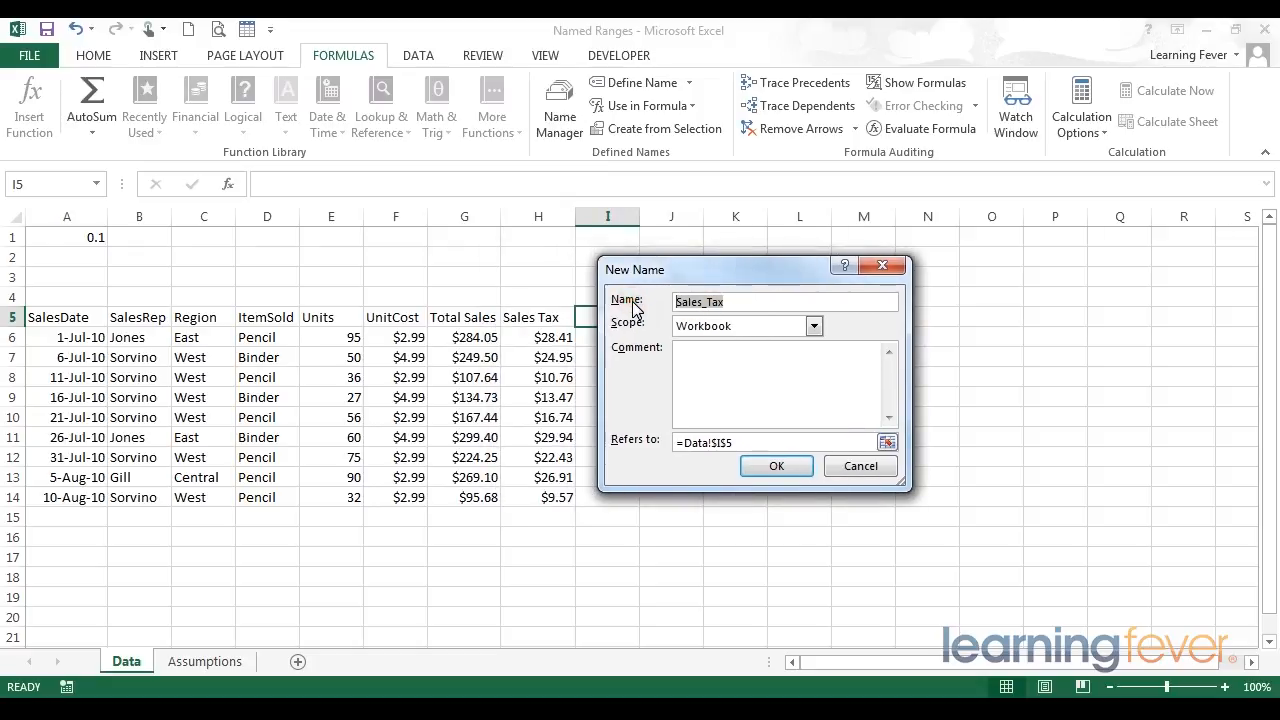
pyautogui.write('Sales')
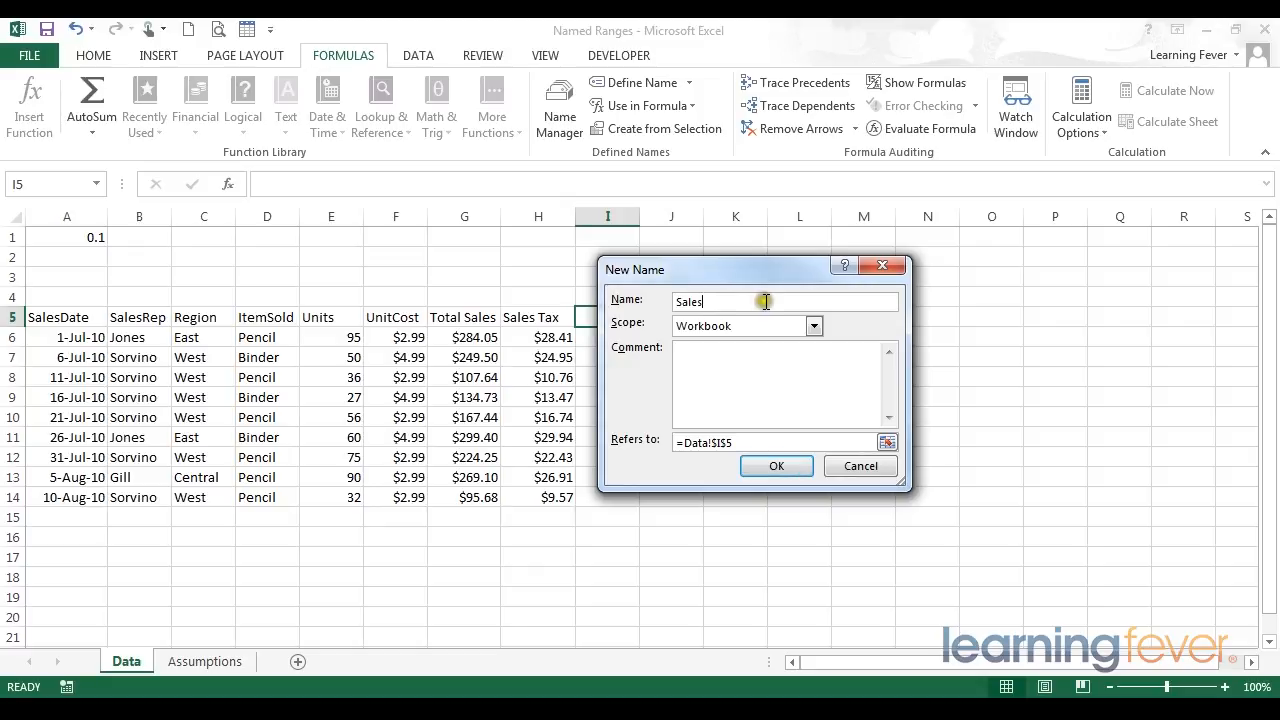
pyautogui.moveTo(755, 301); pyautogui.dragTo(661, 297)
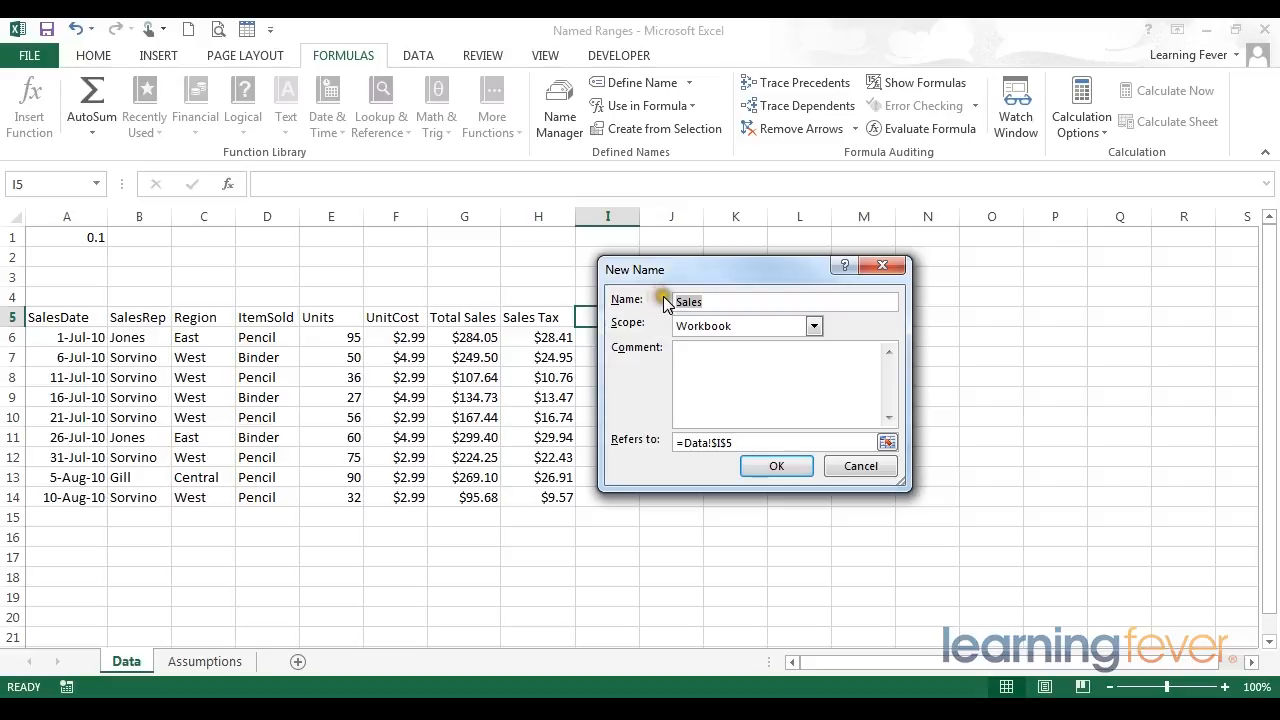
pyautogui.click(721, 301)
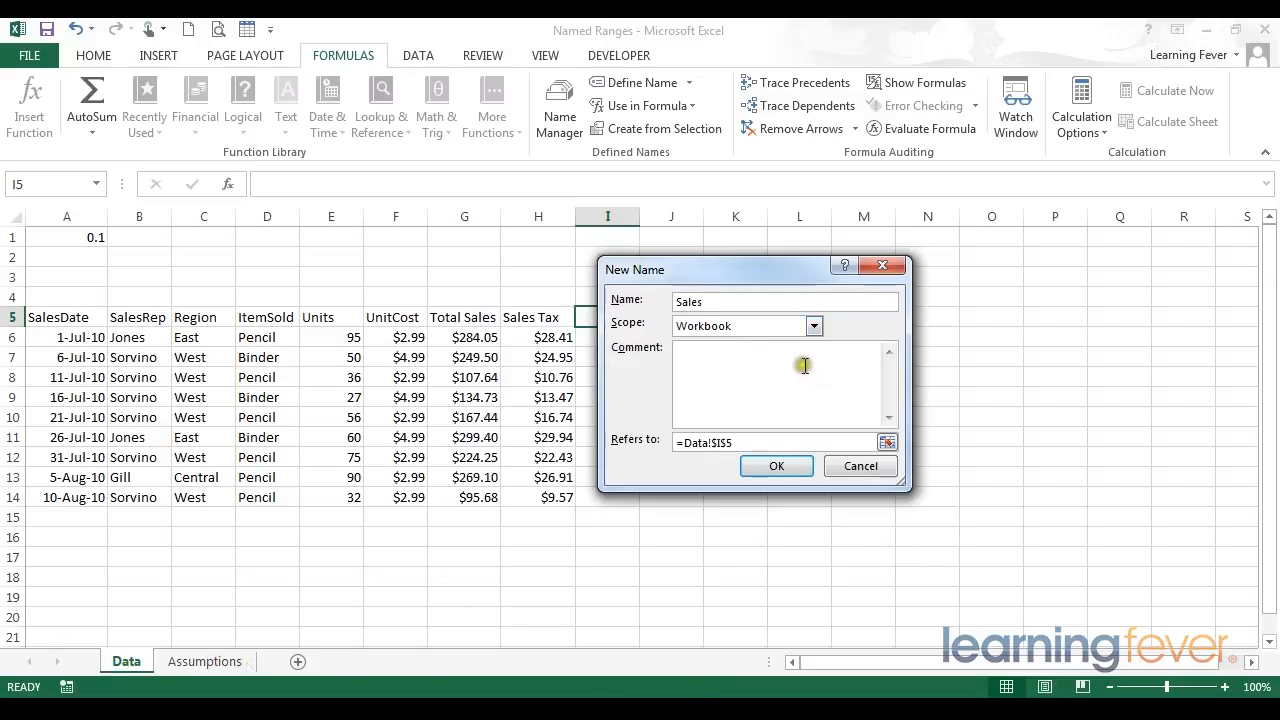
pyautogui.click(722, 328)
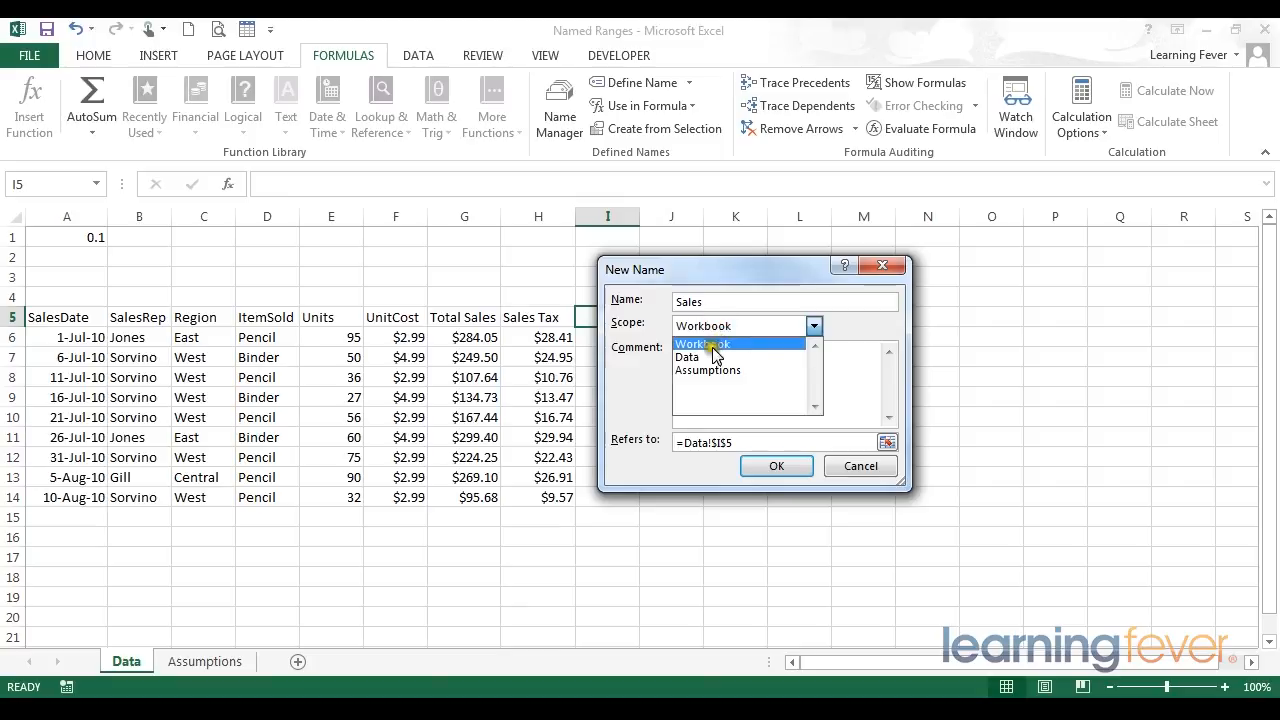
pyautogui.click(708, 358)
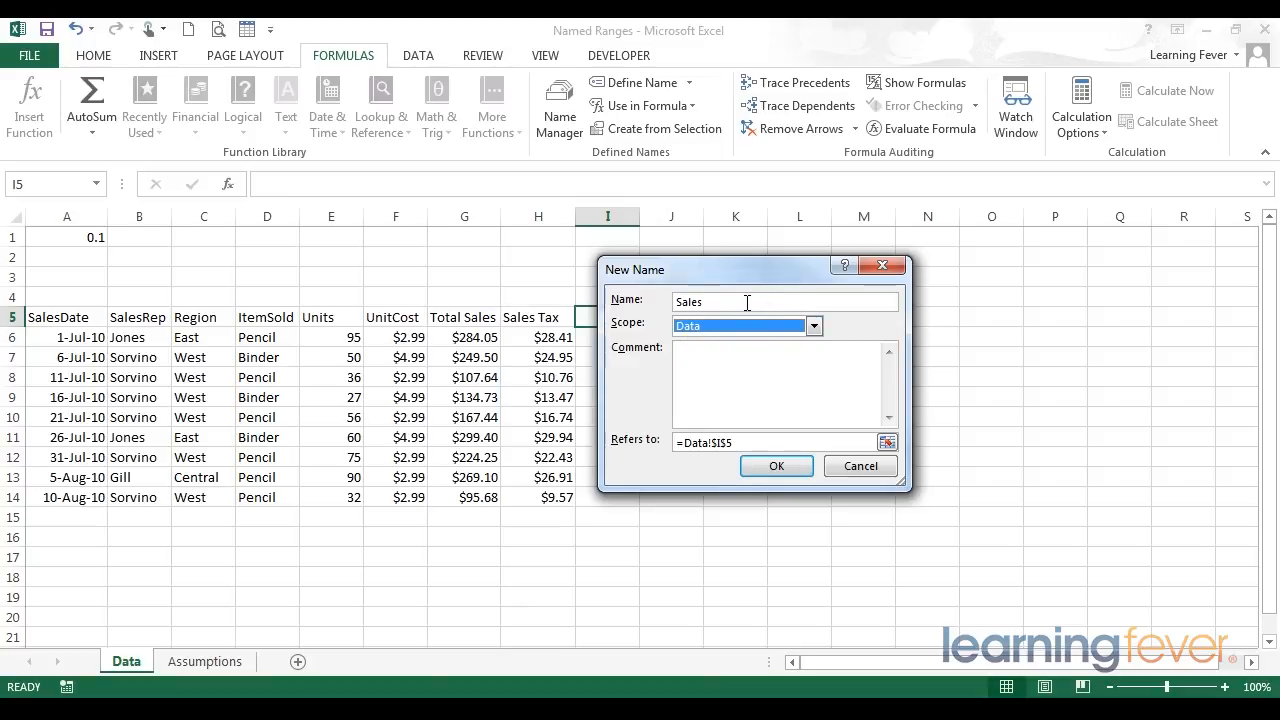
pyautogui.click(713, 376)
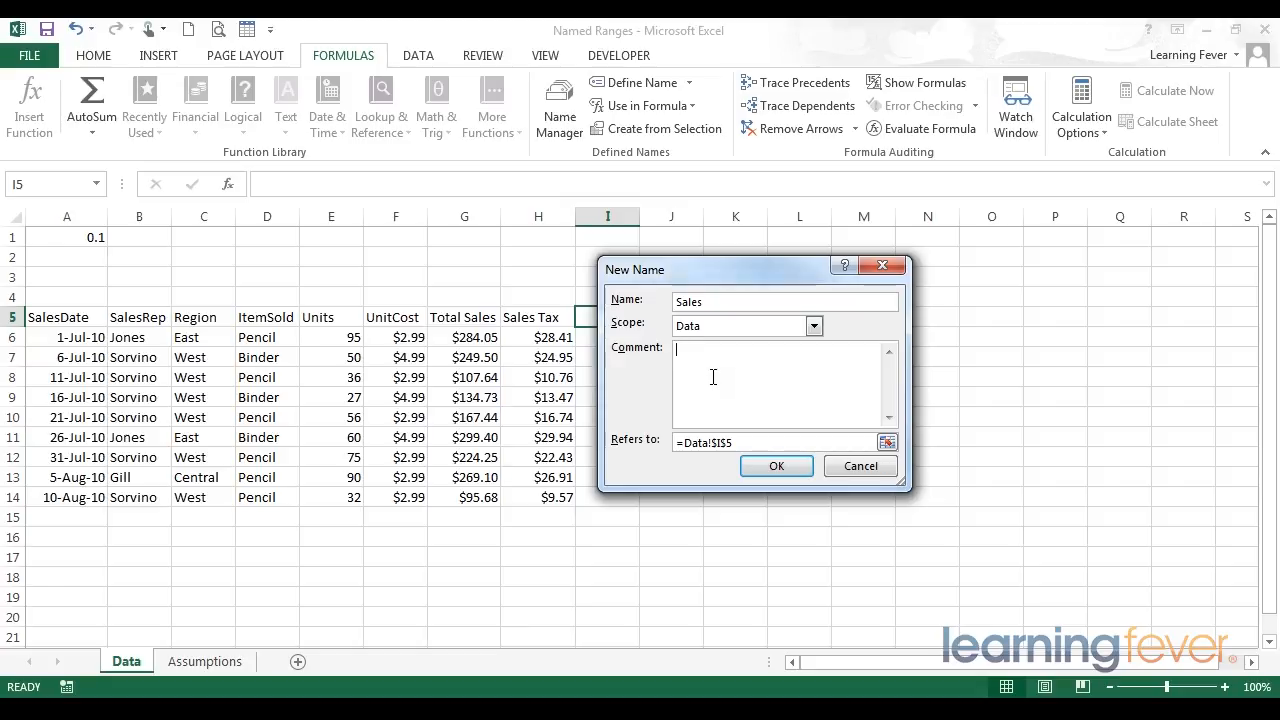
pyautogui.write('This is the Sales column')
# - Set the Sales name to refer to =Data!$G6 with a relative row, save it and close the Name Manager
pyautogui.moveTo(651, 268); pyautogui.dragTo(789, 270)
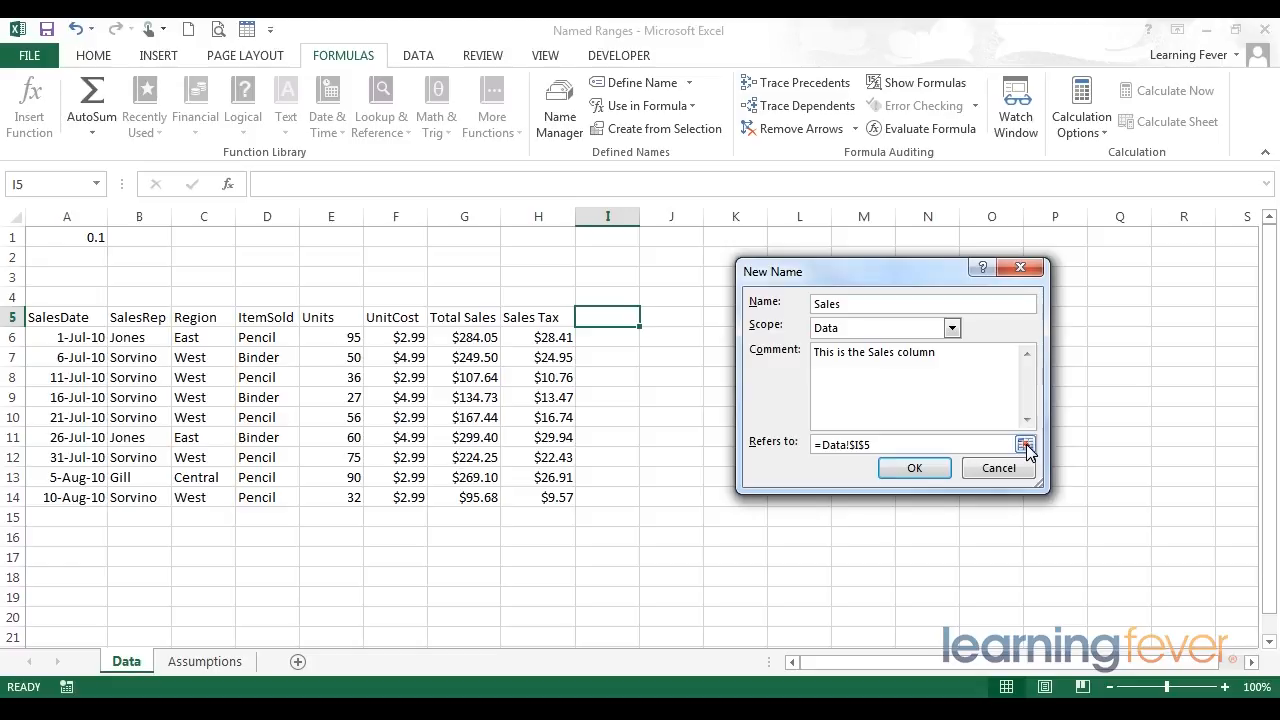
pyautogui.click(1025, 447)
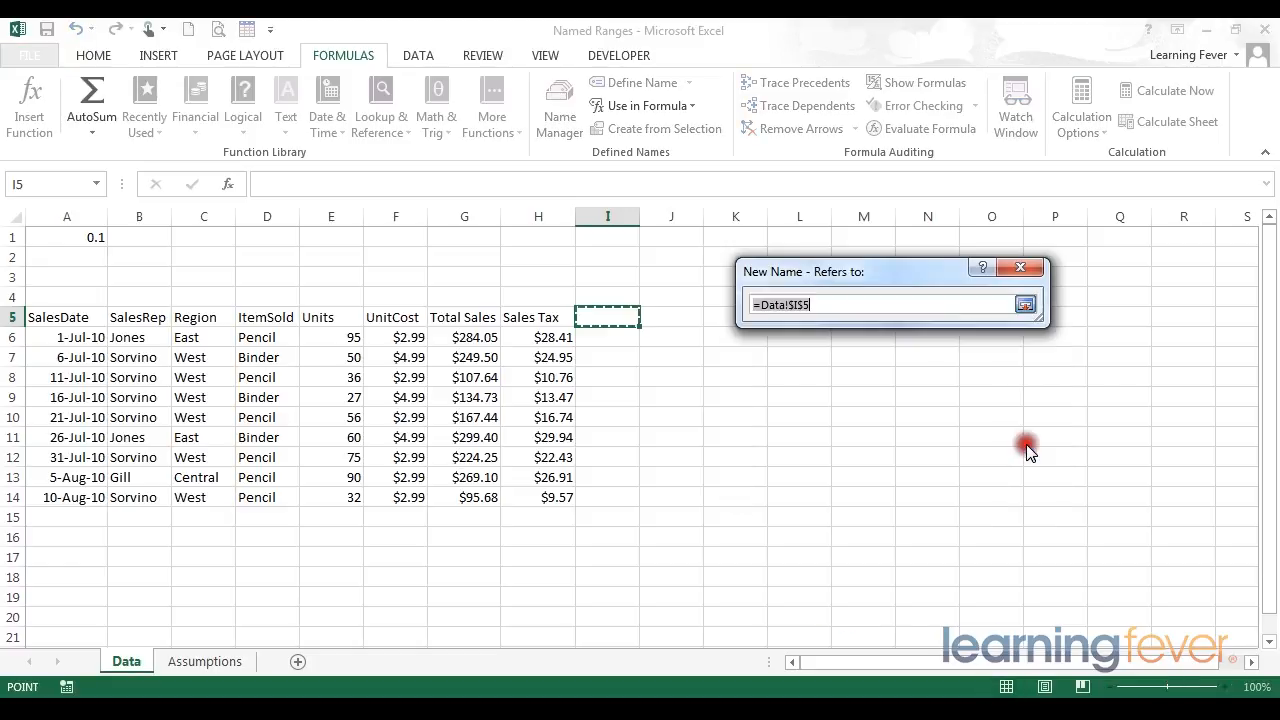
pyautogui.click(459, 337)
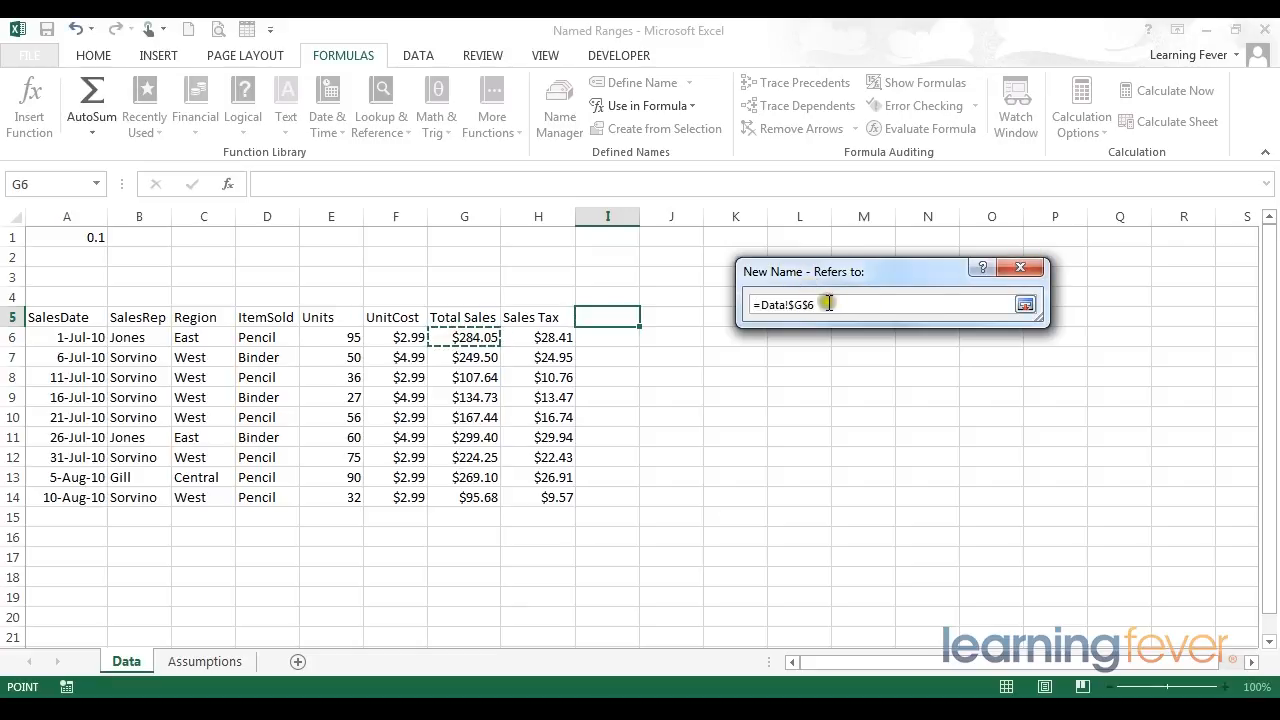
pyautogui.click(1025, 305)
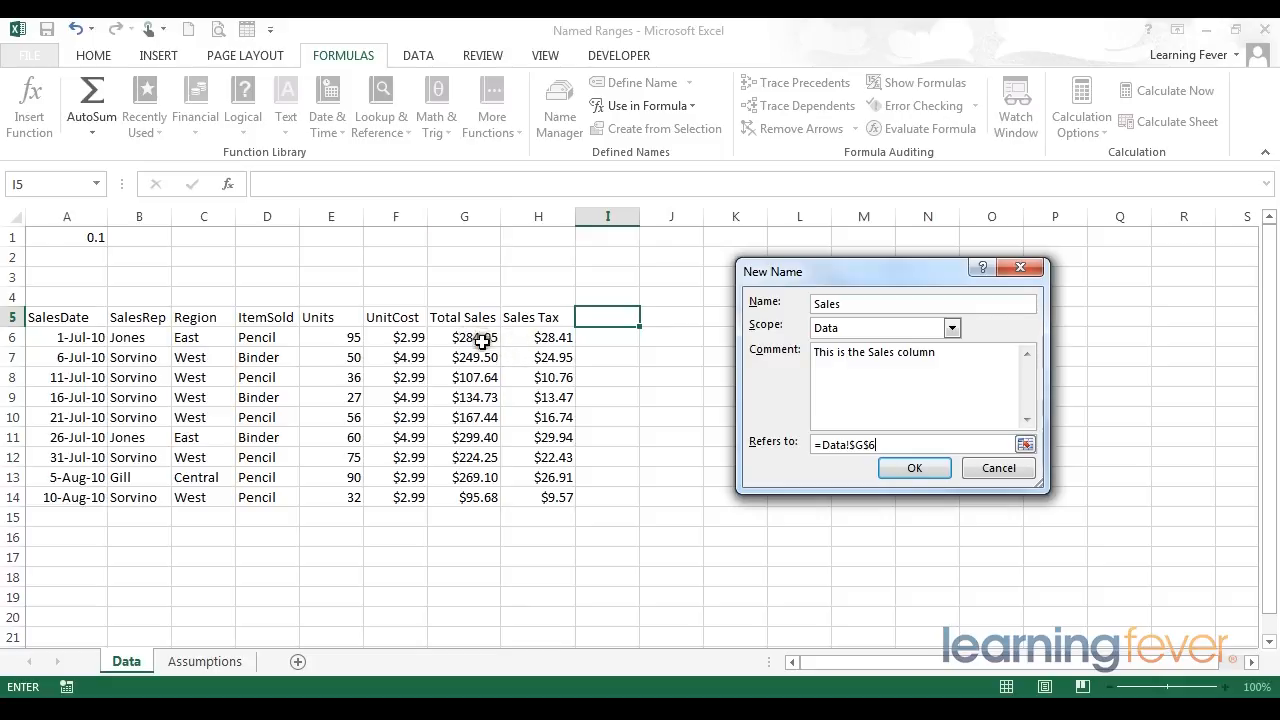
pyautogui.click(858, 444)
pyautogui.press('BackSpace')
pyautogui.moveTo(854, 276); pyautogui.dragTo(765, 249)
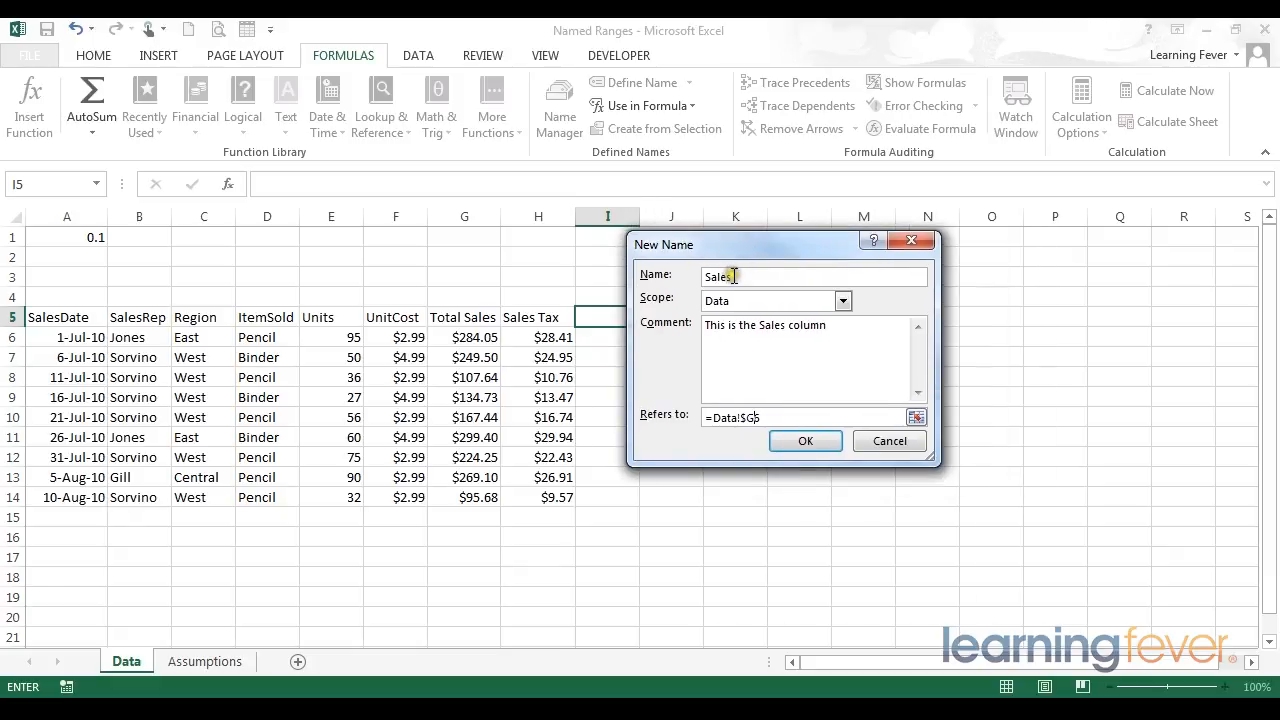
pyautogui.click(792, 441)
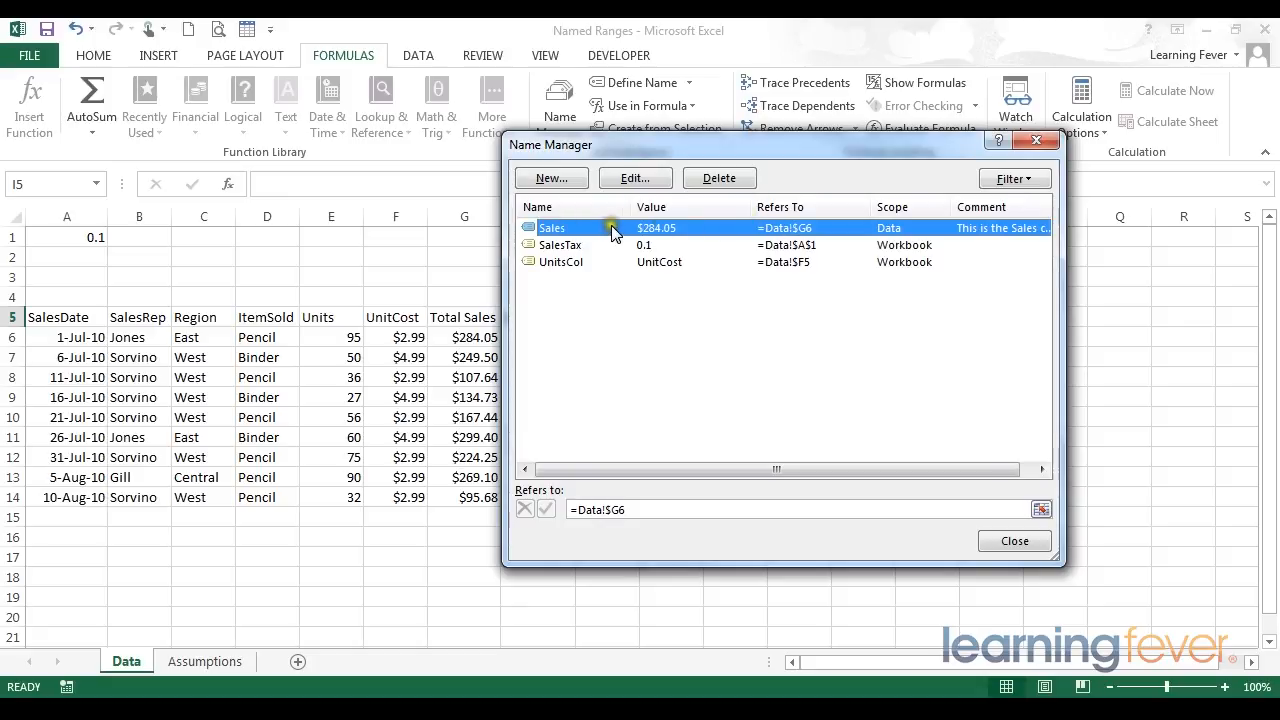
pyautogui.click(1016, 540)
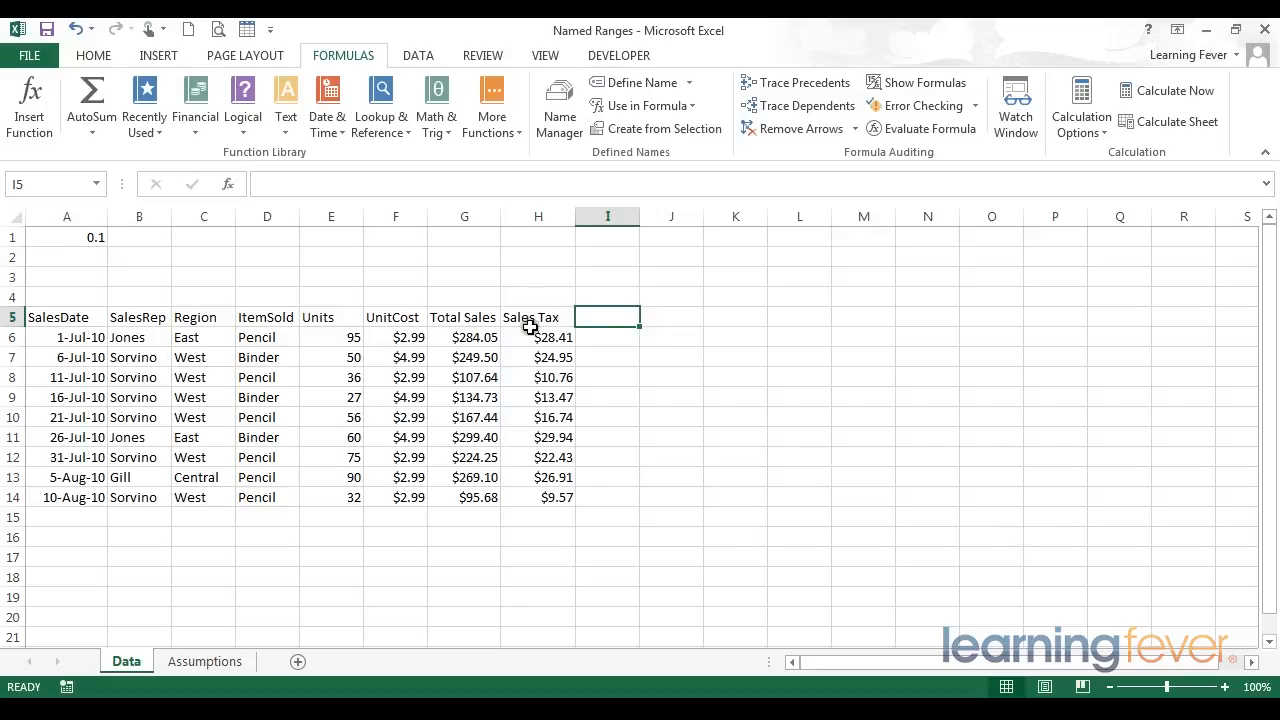
# - Replace the G6 reference in H6's formula with the Sales name, giving =Sales*SalesTax
pyautogui.click(528, 338)
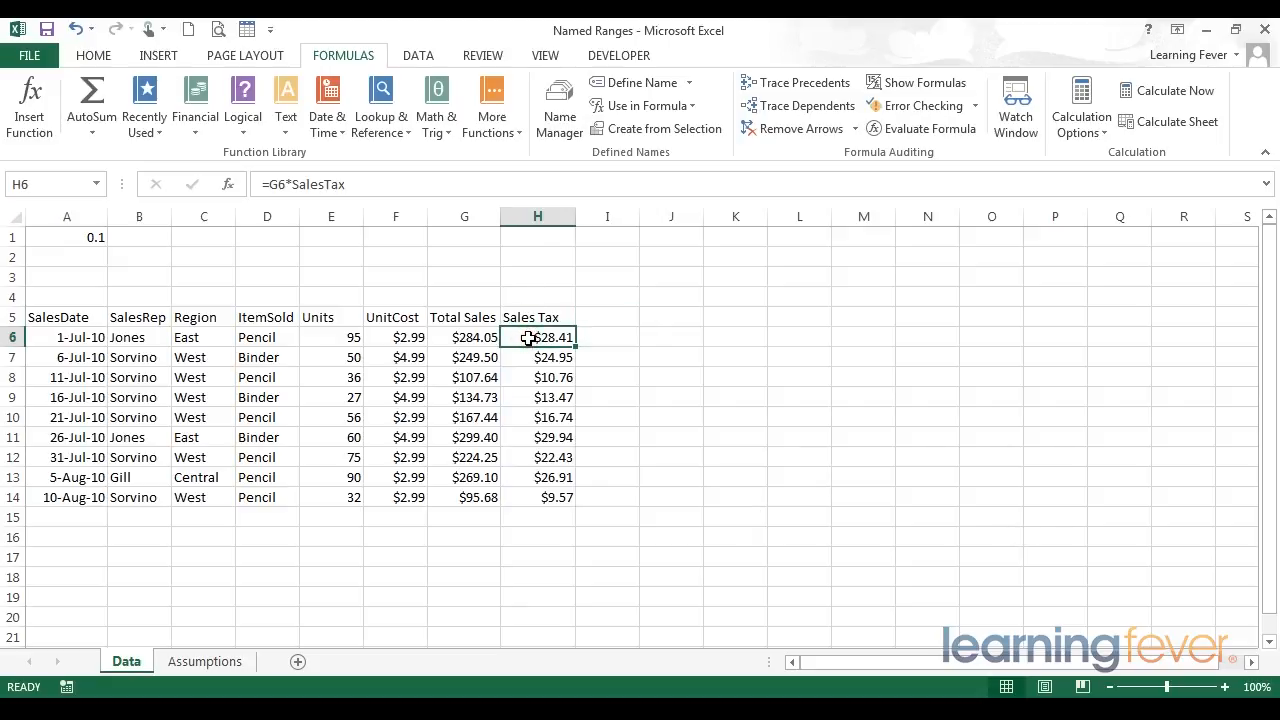
pyautogui.click(310, 186)
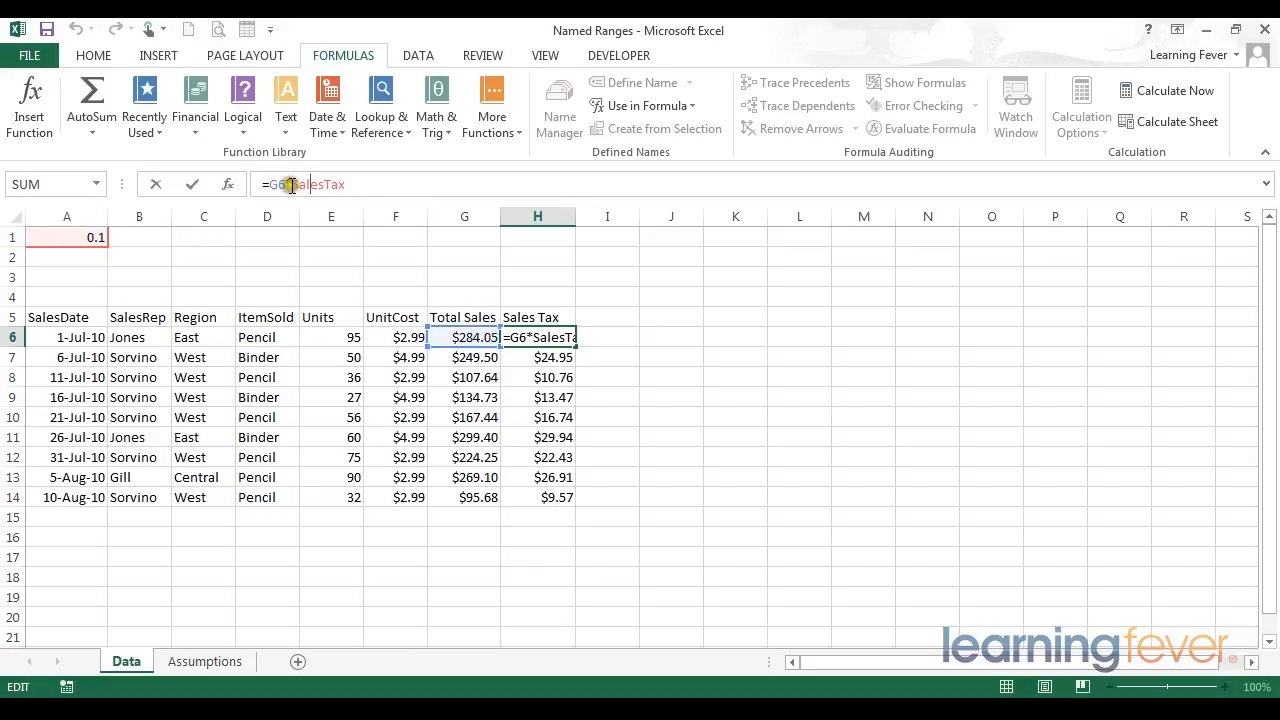
pyautogui.moveTo(287, 185); pyautogui.dragTo(273, 184)
pyautogui.write('sa')
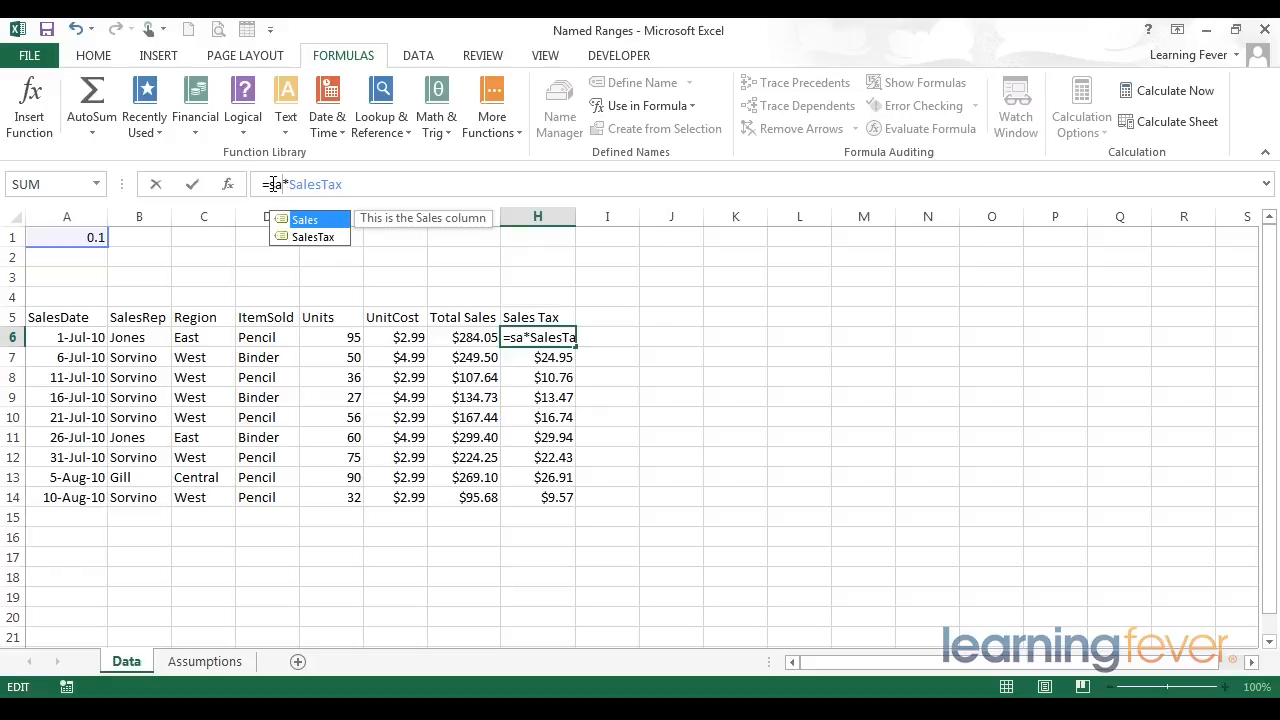
pyautogui.press('Down')
pyautogui.press('Up')
pyautogui.press('Tab')
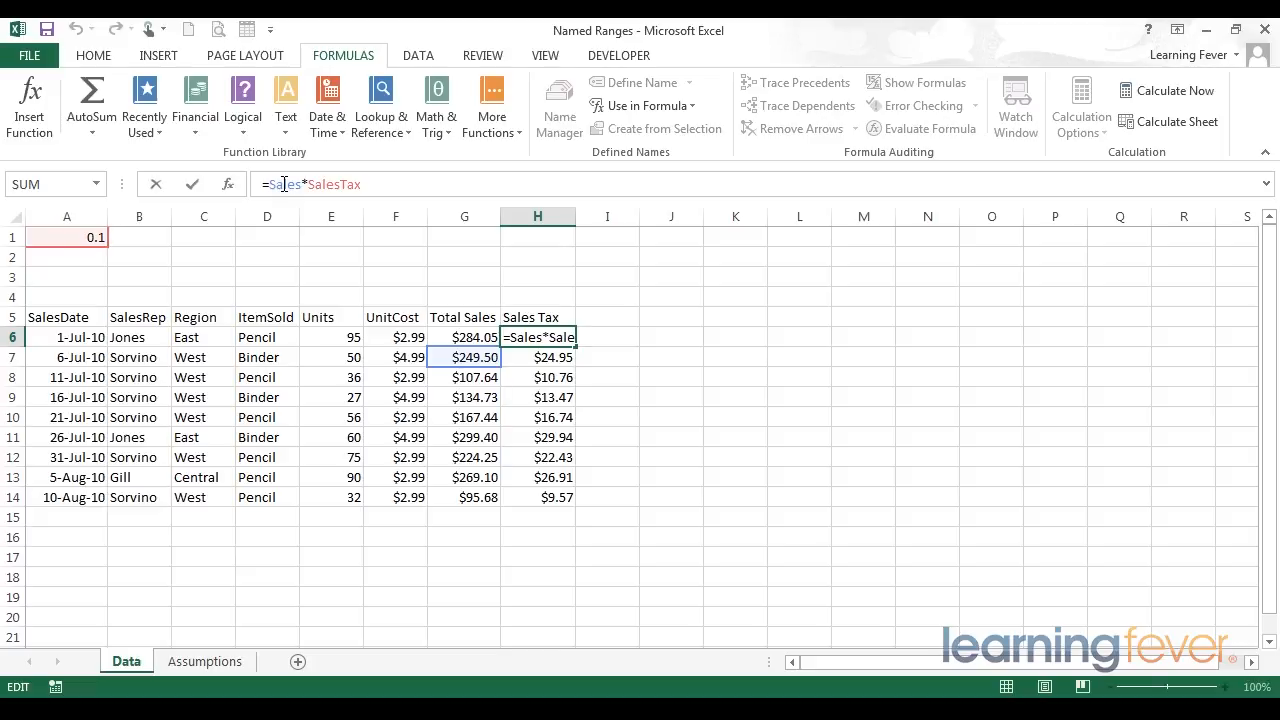
pyautogui.moveTo(267, 184); pyautogui.dragTo(300, 185)
pyautogui.press('Return')
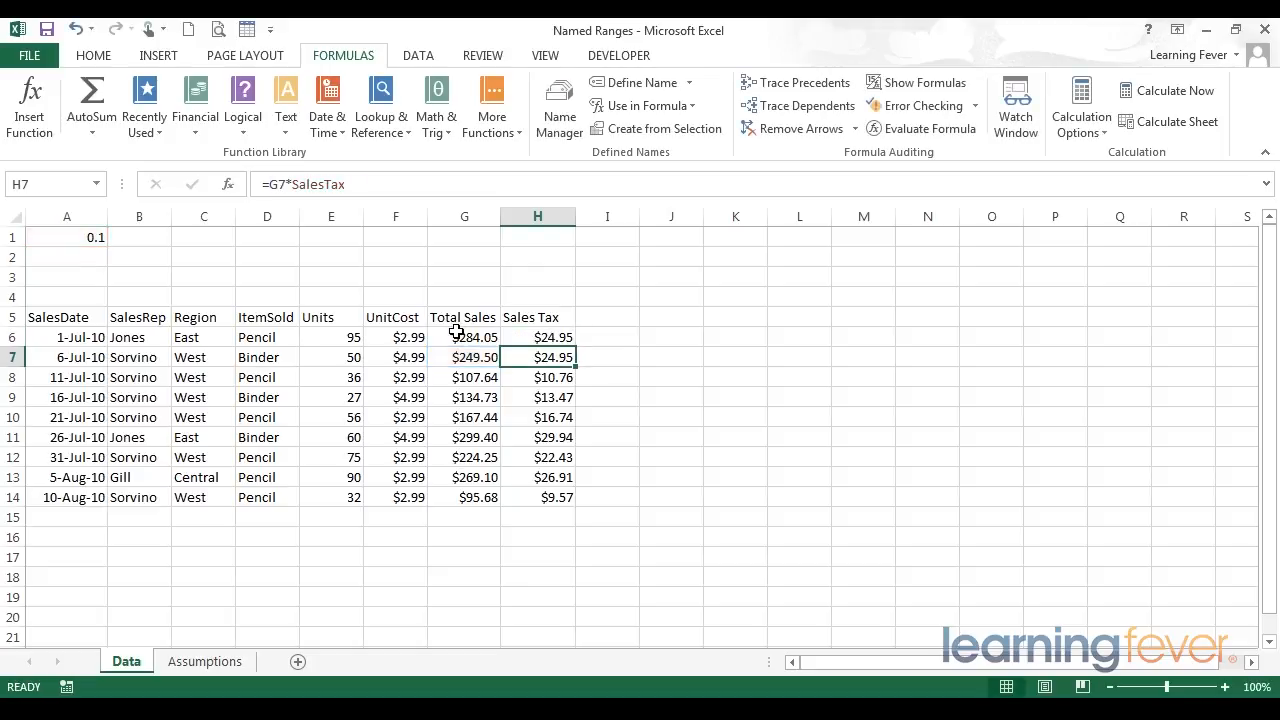
# - With H6 selected, edit the Sales name in the Name Manager to refer to =Data!$G6, then close it
pyautogui.click(558, 336)
pyautogui.click(560, 110)
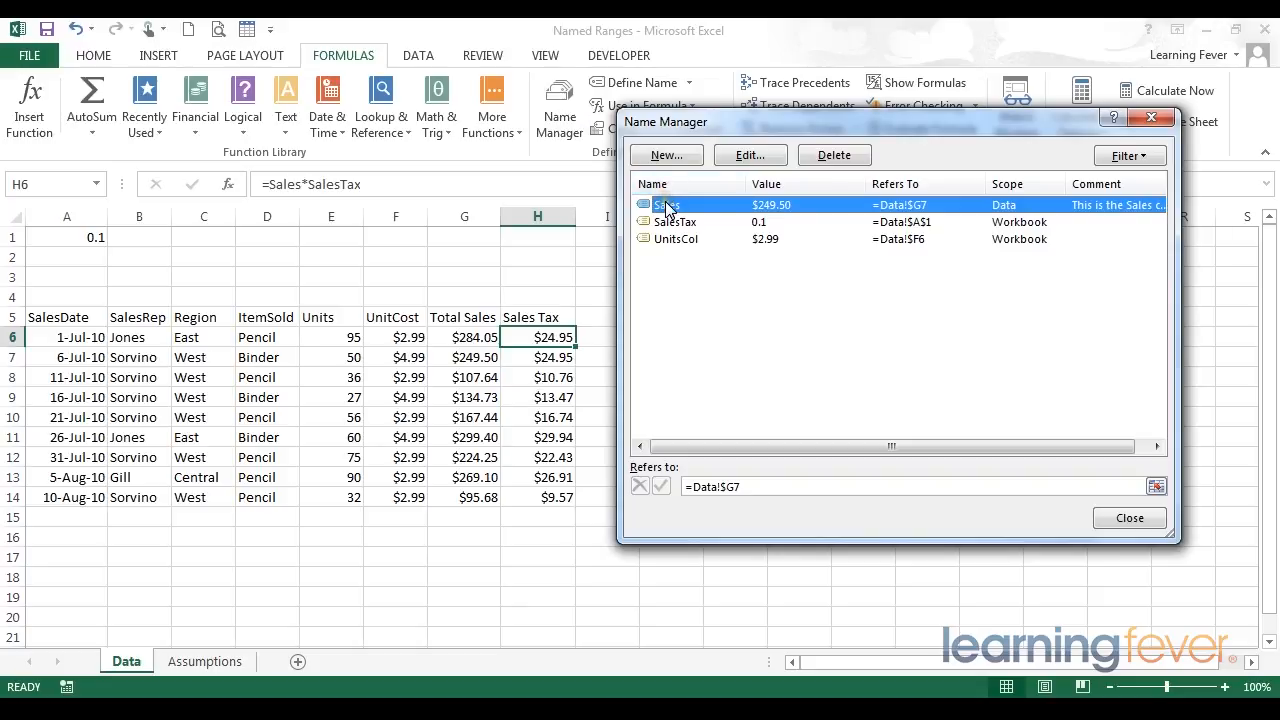
pyautogui.click(745, 158)
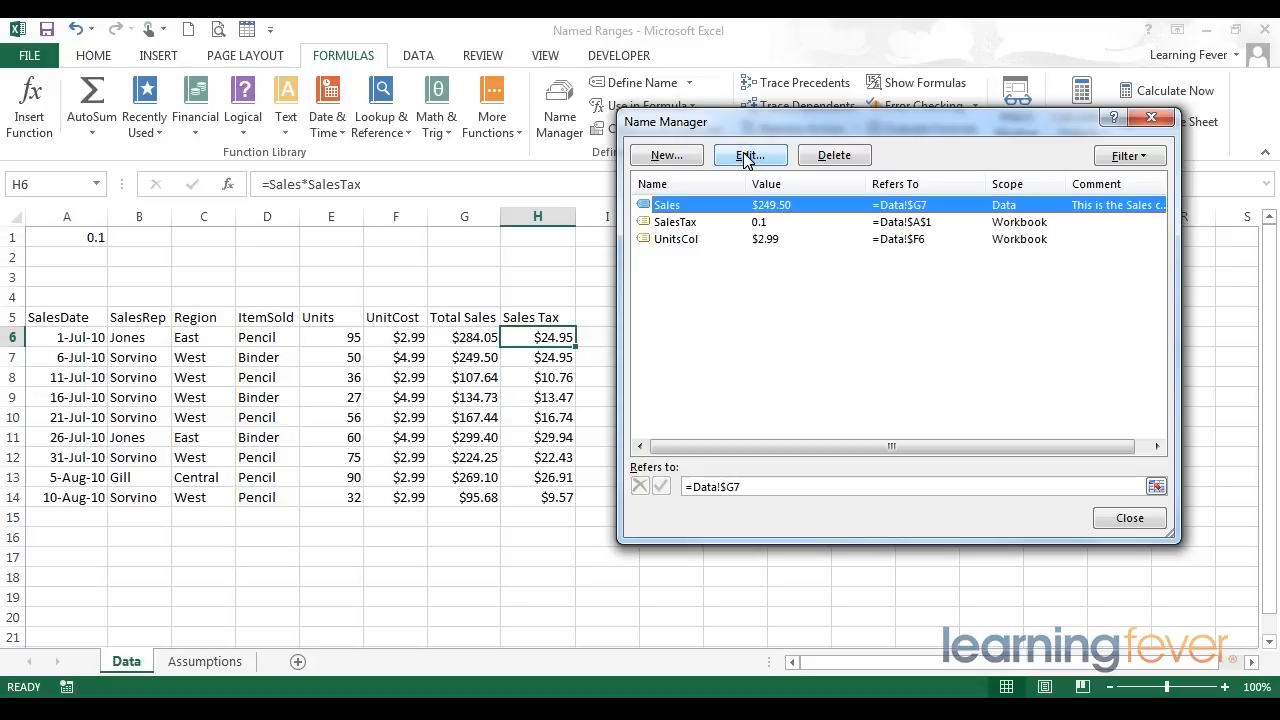
pyautogui.click(771, 484)
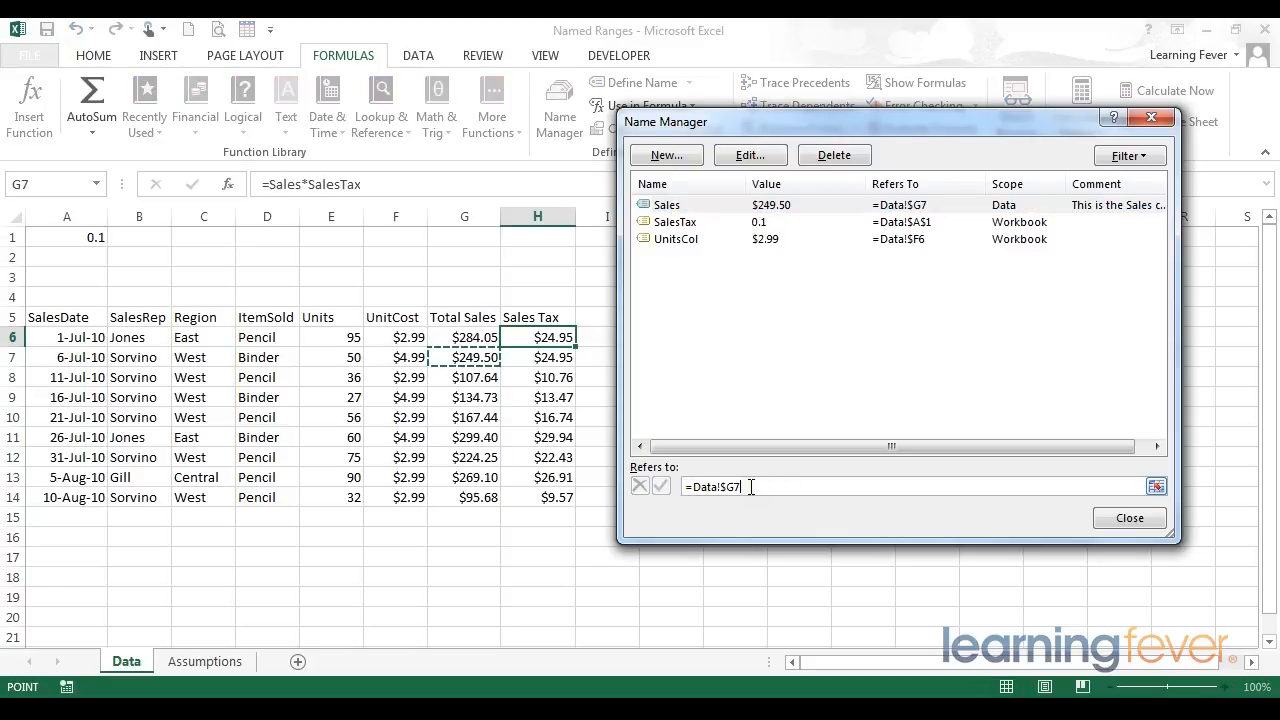
pyautogui.click(751, 487)
pyautogui.click(748, 487)
pyautogui.click(747, 488)
pyautogui.click(755, 487)
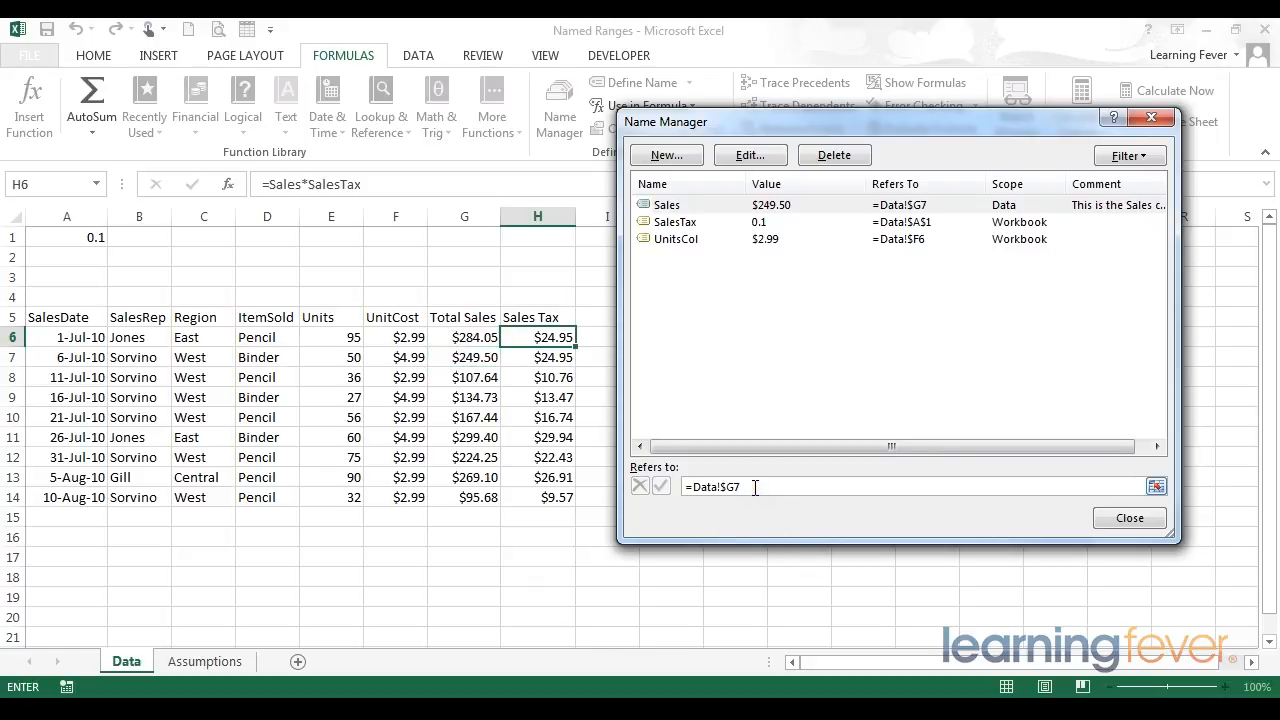
pyautogui.press('BackSpace')
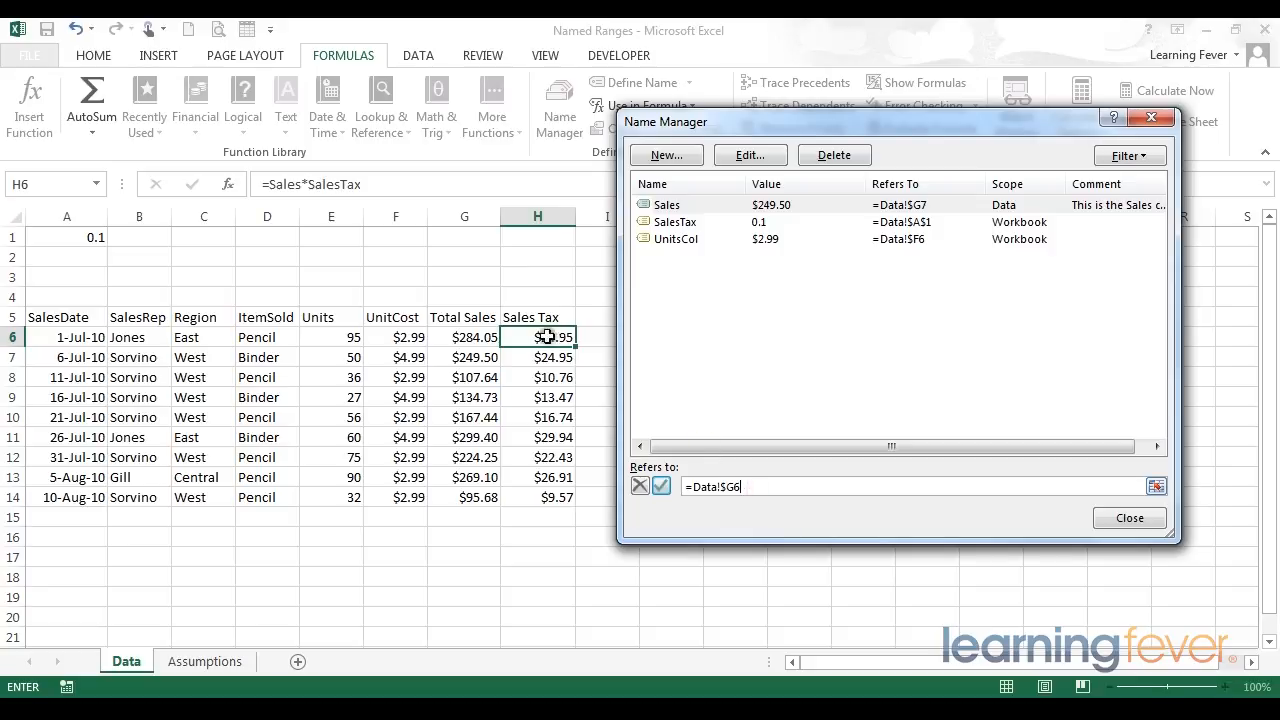
pyautogui.click(689, 486)
pyautogui.click(662, 487)
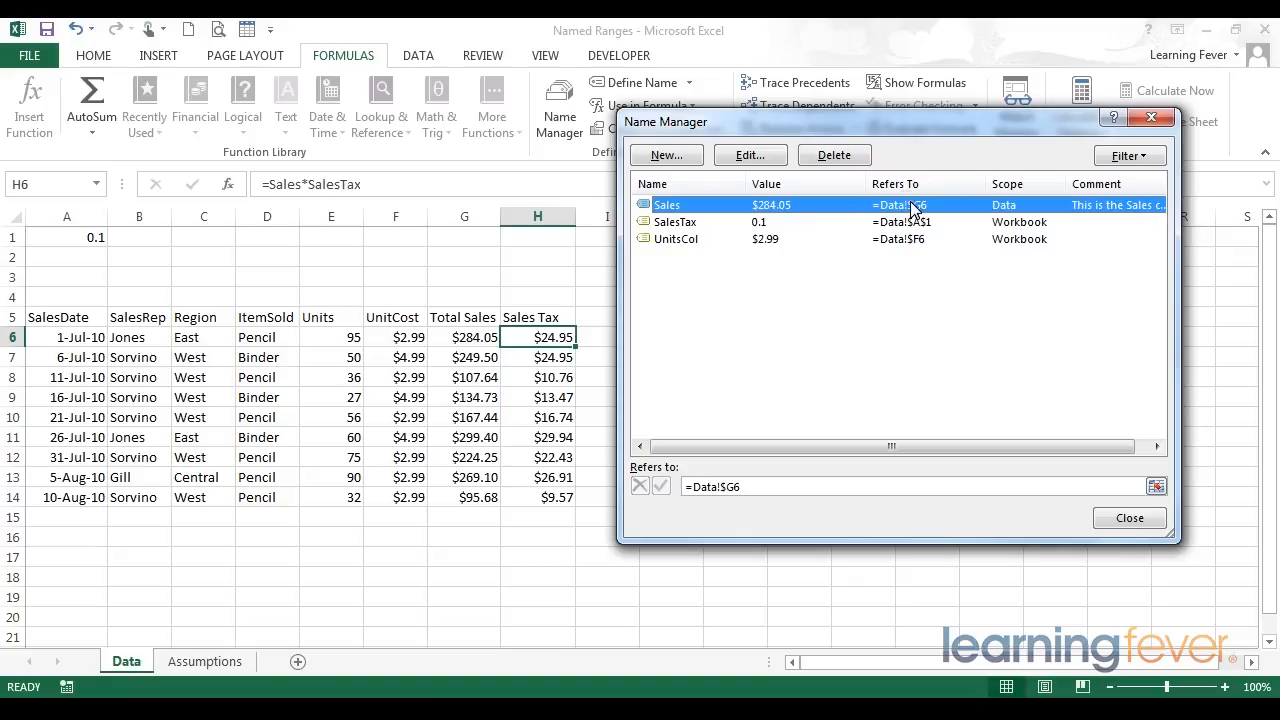
pyautogui.click(1130, 518)
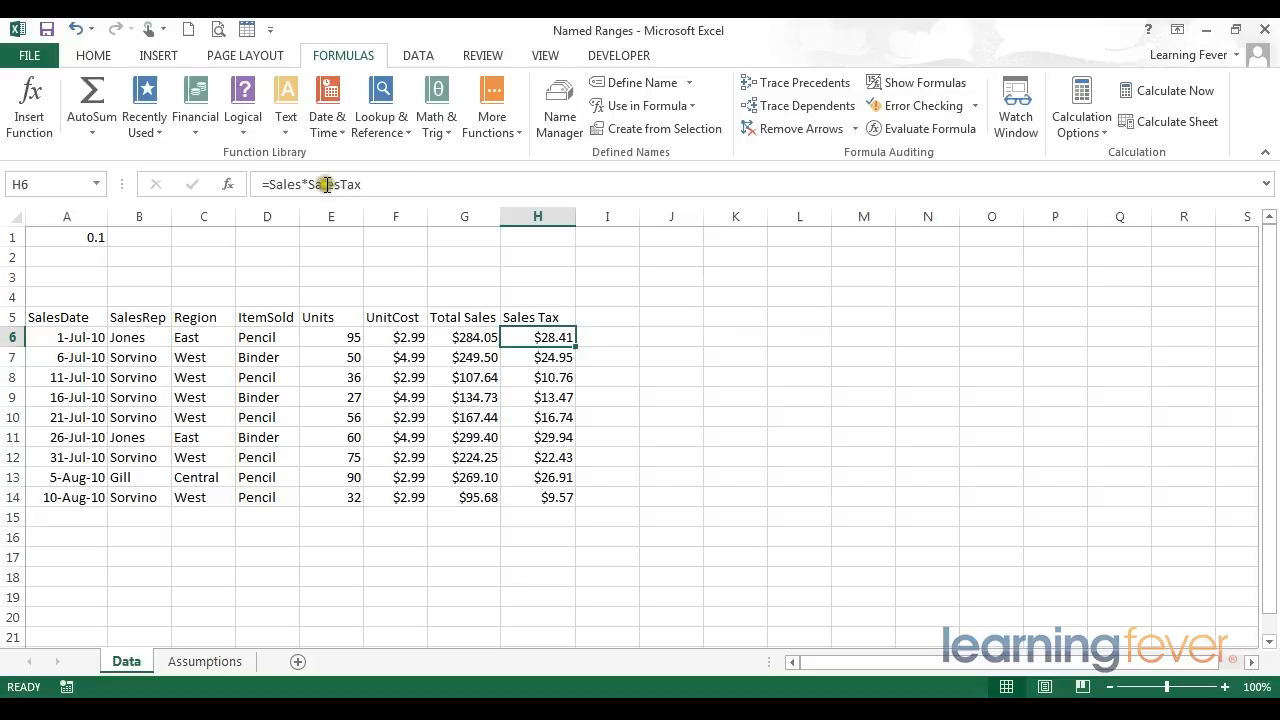
# - Re-enter H6's =Sales*SalesTax formula and copy it down the Sales Tax column through row 14
pyautogui.click(449, 183)
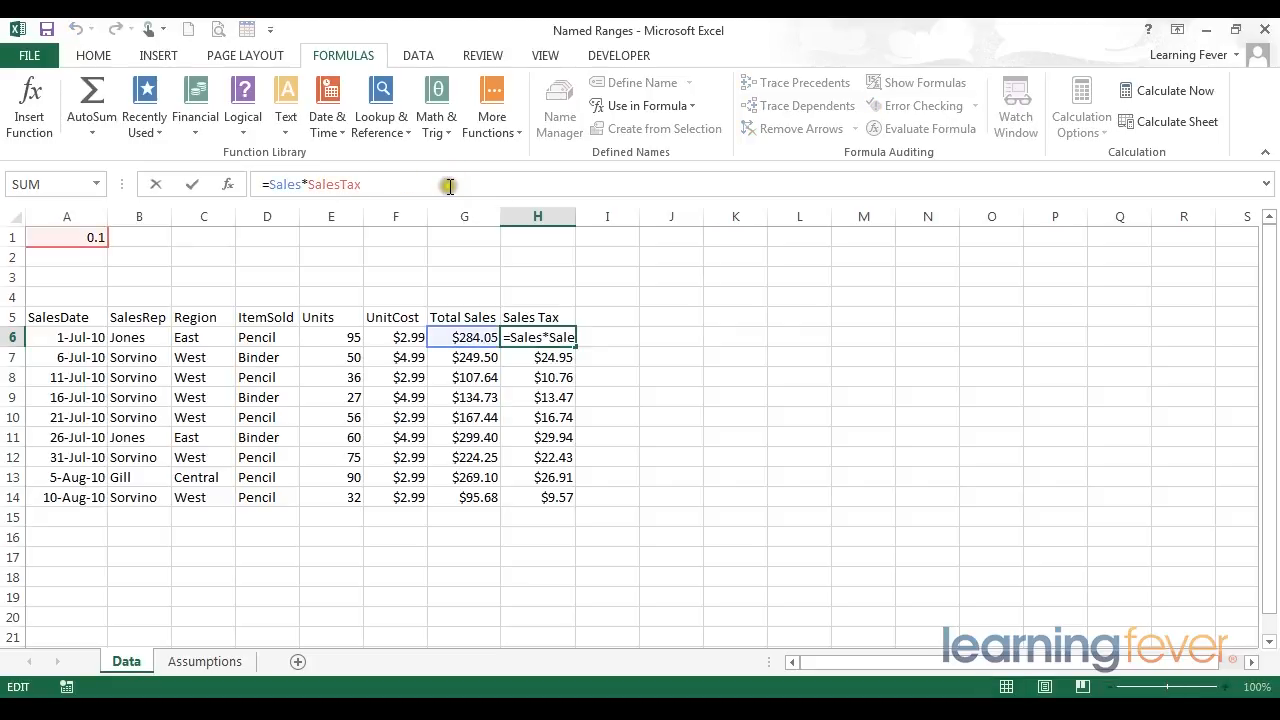
pyautogui.click(284, 184)
pyautogui.click(336, 184)
pyautogui.press('Return')
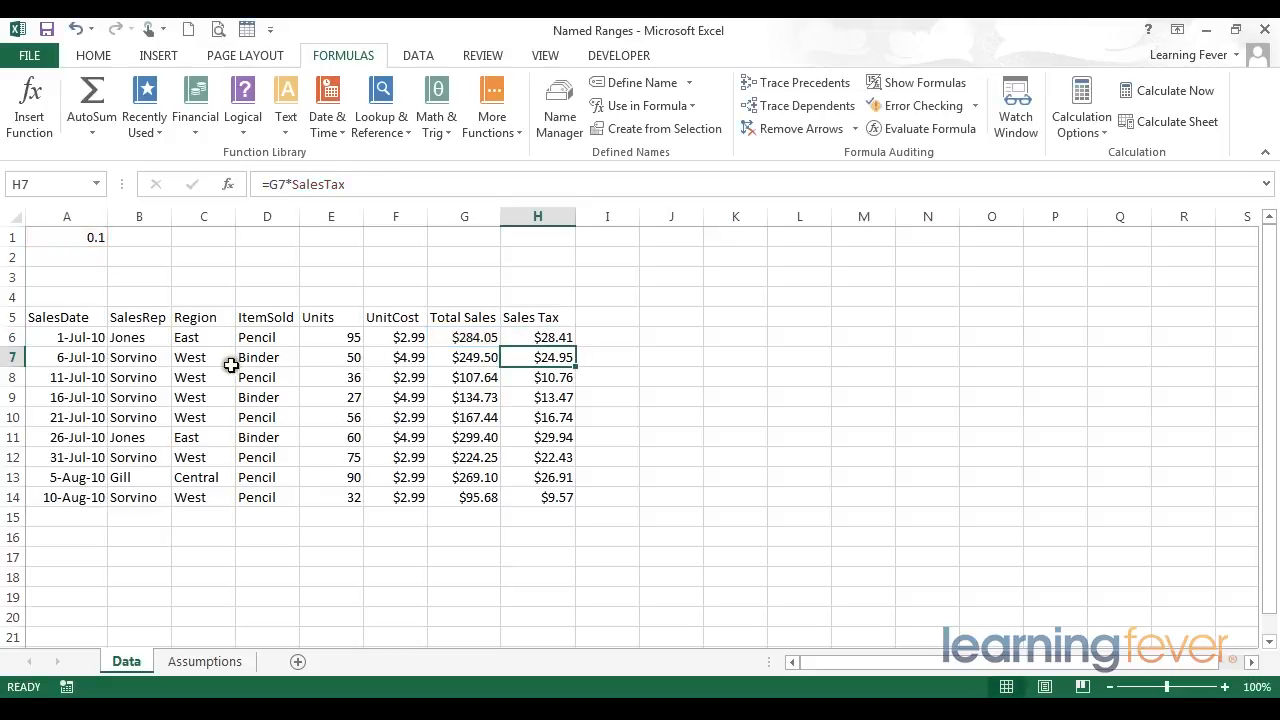
pyautogui.click(556, 338)
pyautogui.moveTo(576, 346); pyautogui.dragTo(573, 508)
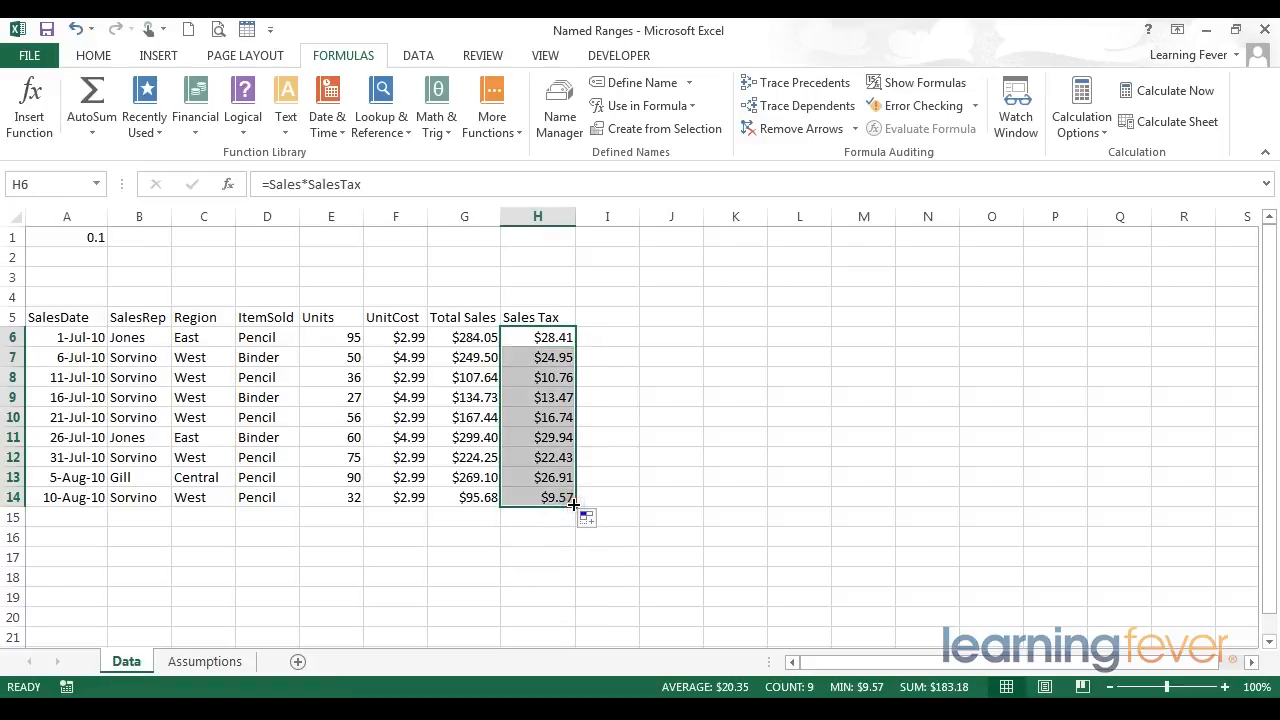
# - Inspect the copied Sales Tax formulas from H10 down to H14 by opening each cell for editing
pyautogui.click(541, 337)
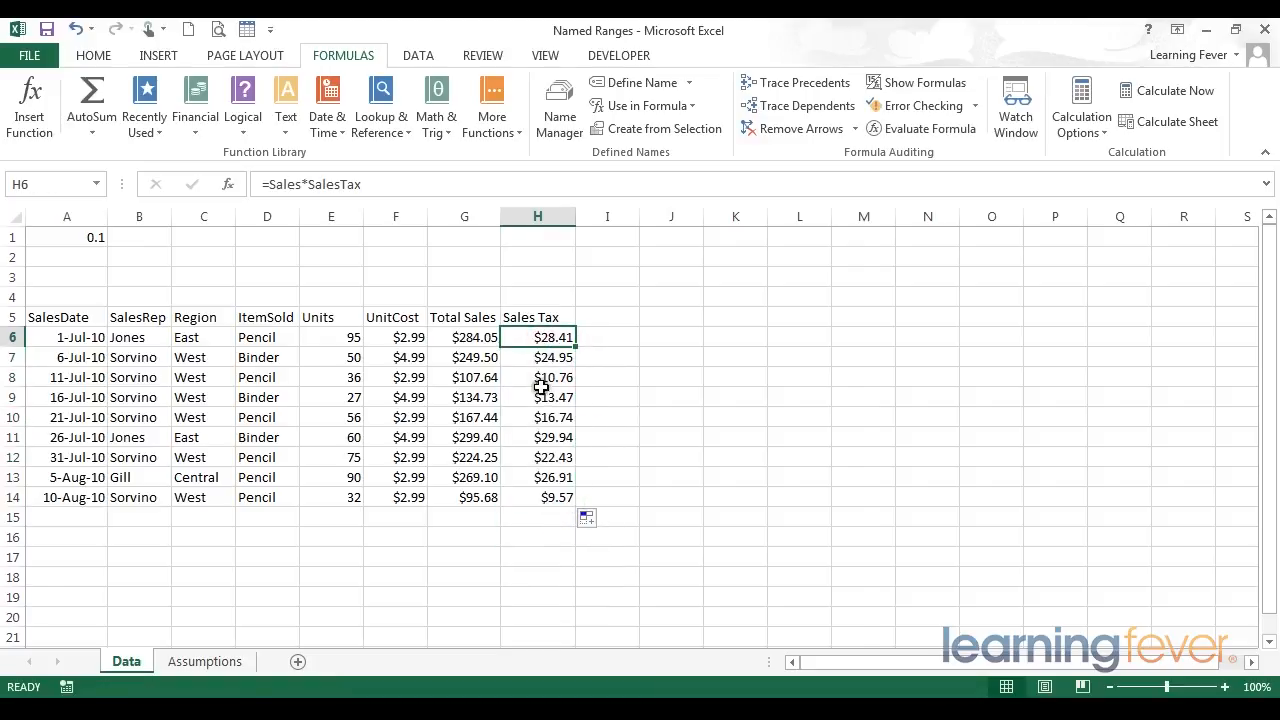
pyautogui.click(550, 417)
pyautogui.click(432, 184)
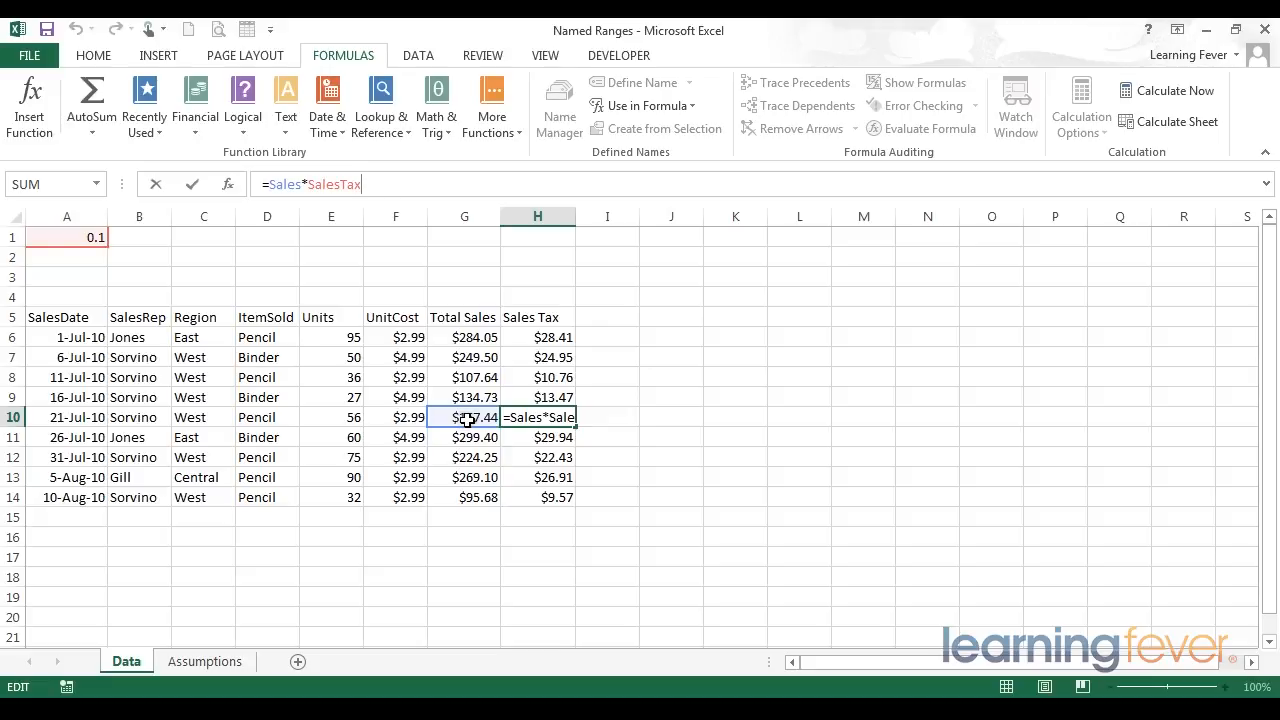
pyautogui.press('Return')
pyautogui.press('F2')
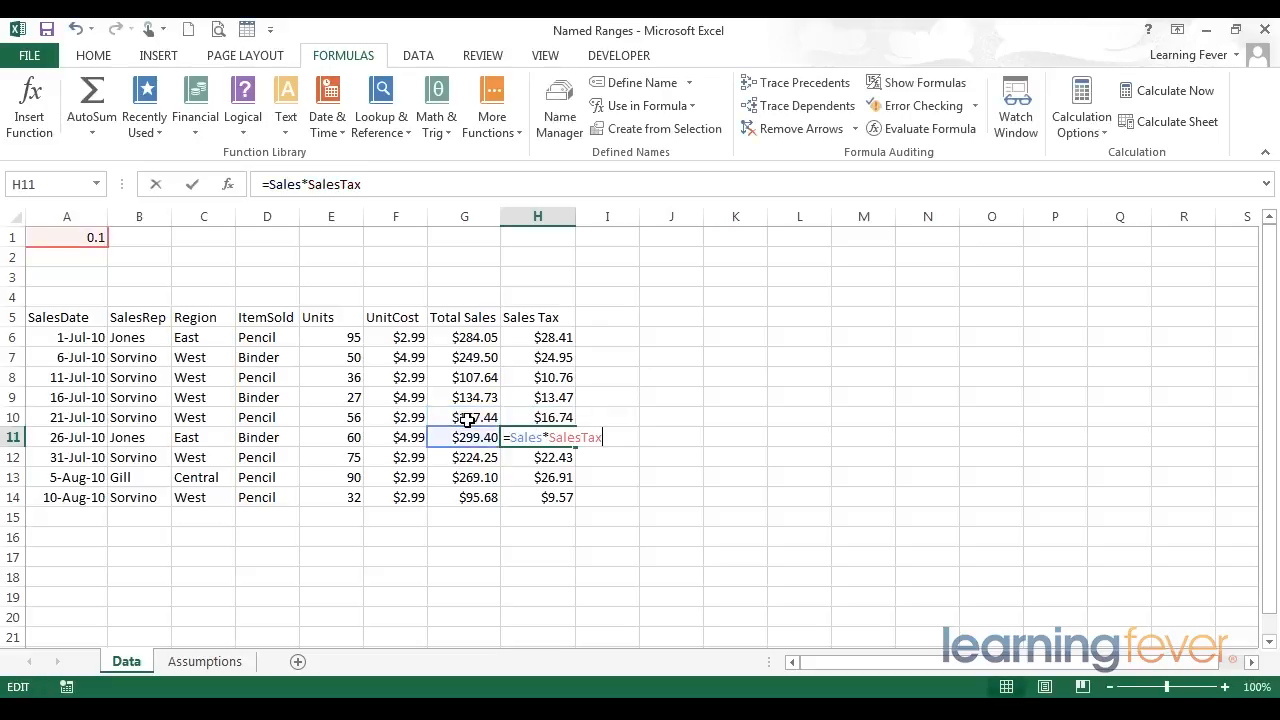
pyautogui.press('Return')
pyautogui.press('F2')
pyautogui.press('Return')
pyautogui.press('F2')
pyautogui.press('Return')
pyautogui.press('F2')
pyautogui.press('Return')
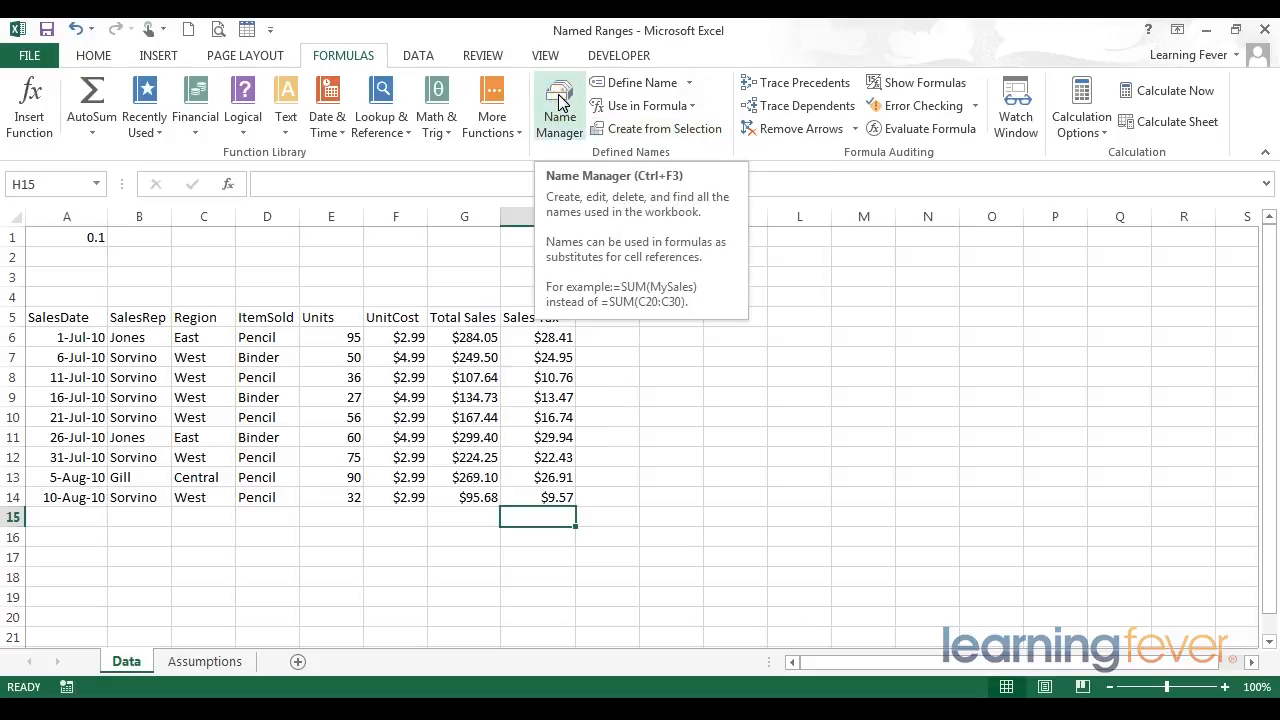
# - Examine H6's formula using the Sales and SalesTax names in the formula bar
pyautogui.press('Up')
pyautogui.click(550, 338)
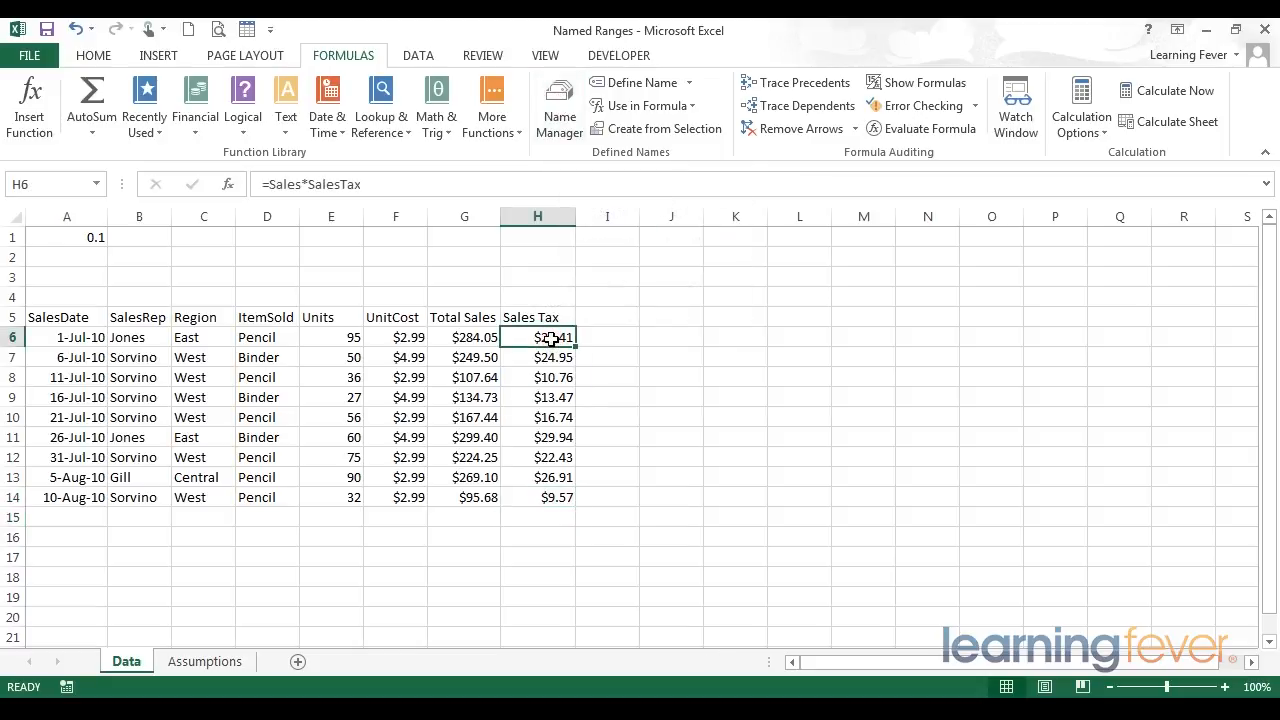
pyautogui.click(269, 185)
pyautogui.moveTo(269, 185); pyautogui.dragTo(380, 184)
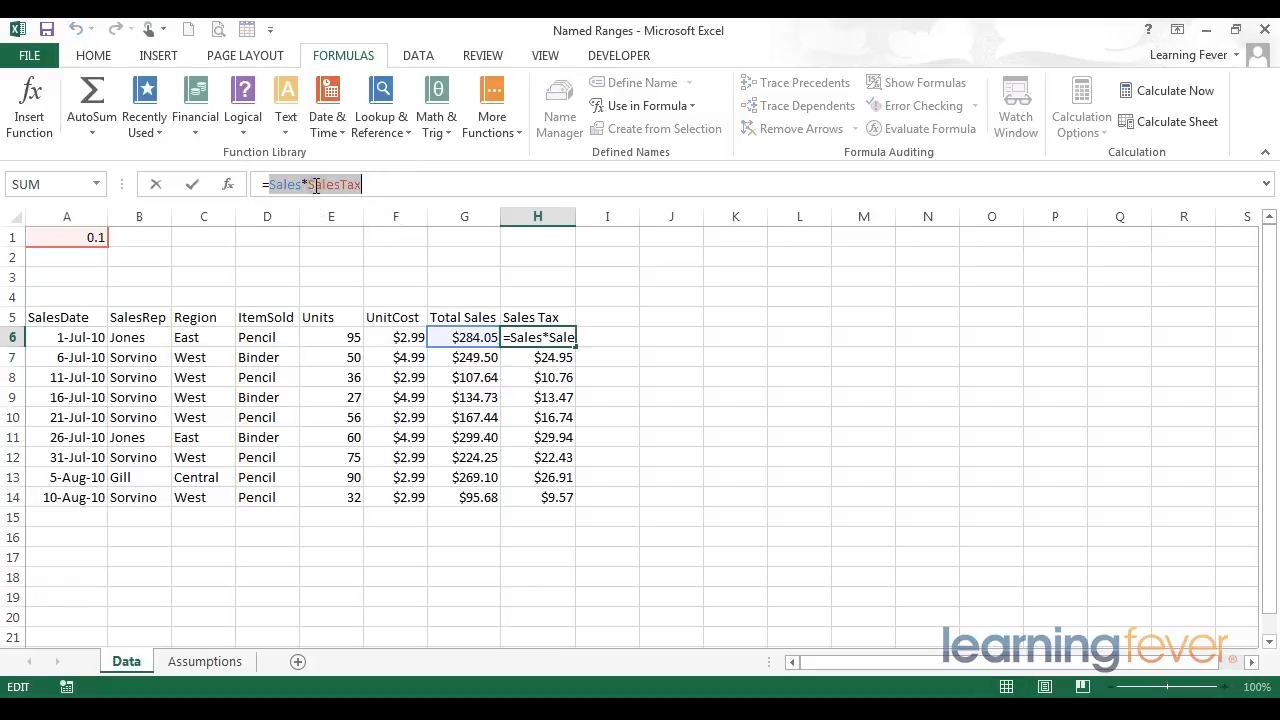
pyautogui.click(386, 186)
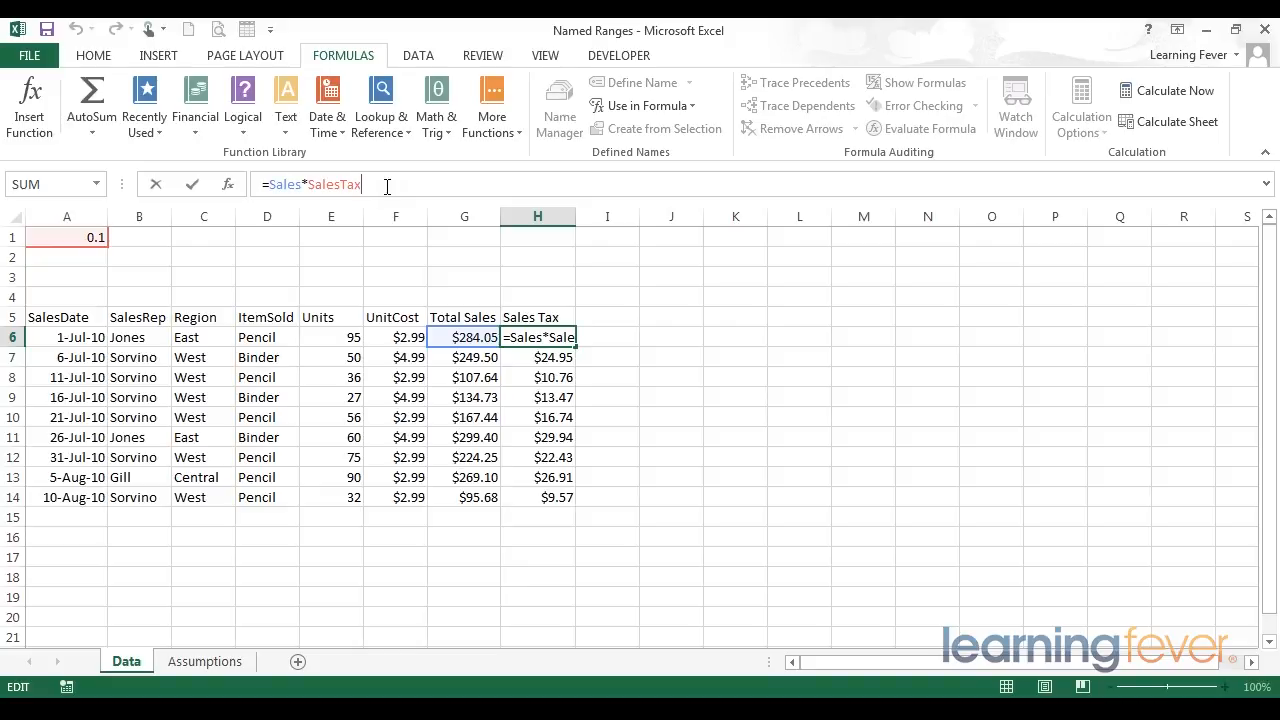
pyautogui.click(620, 302)
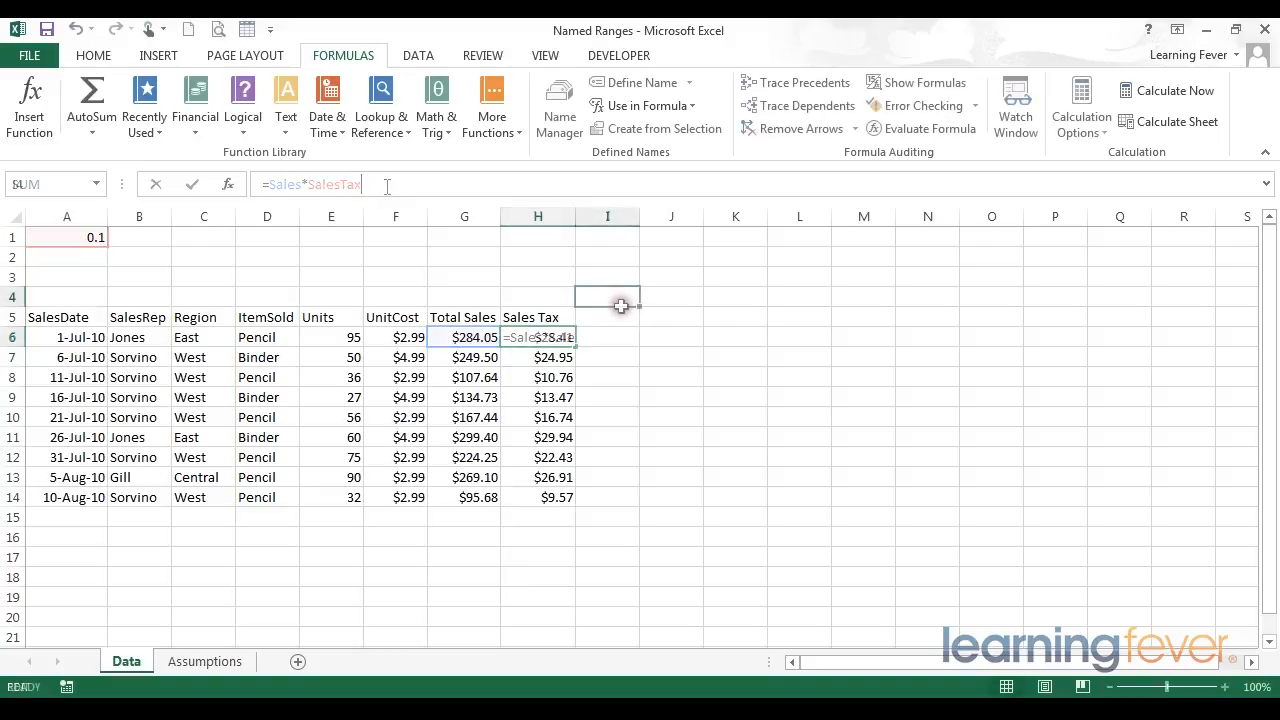